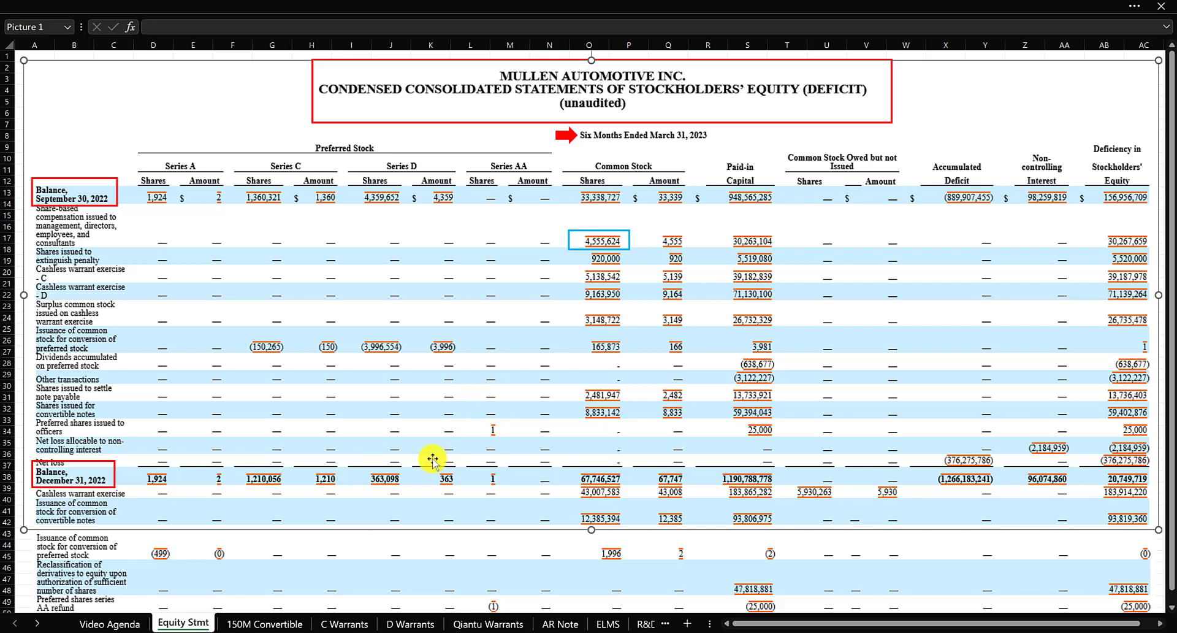
Step: Place a copy of the red arrow beside the common share count in the "Shares issued for convertible notes" row of the equity statement
{"action": "left_click", "coordinate": [566, 135]}
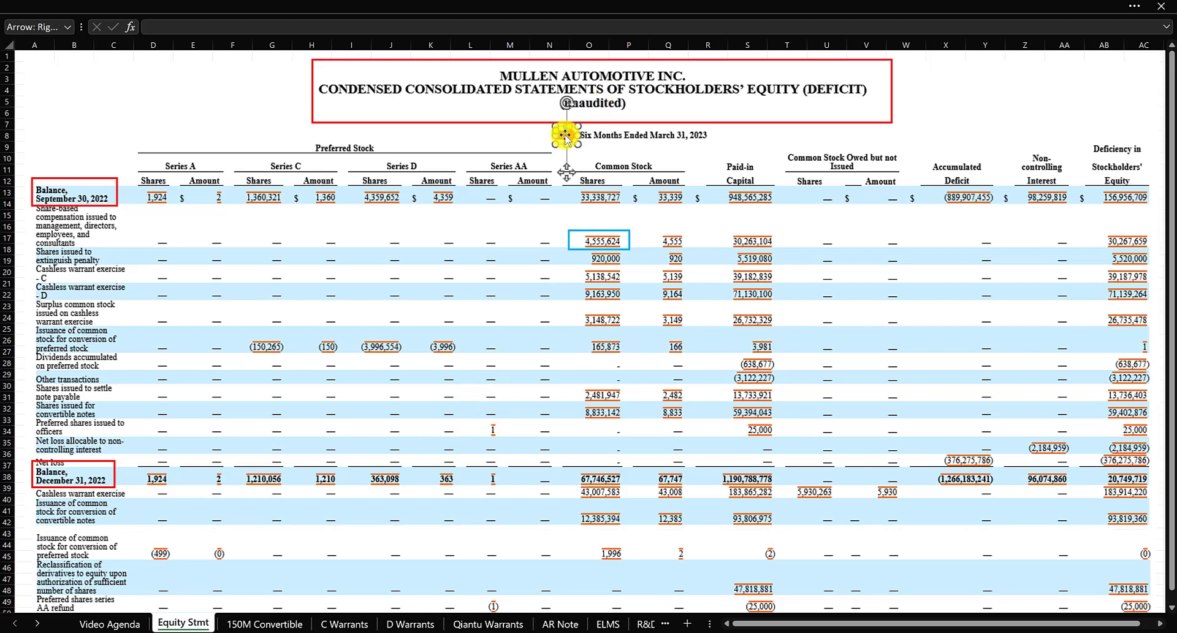
{"action": "left_click_drag", "start_coordinate": [566, 135], "coordinate": [571, 136]}
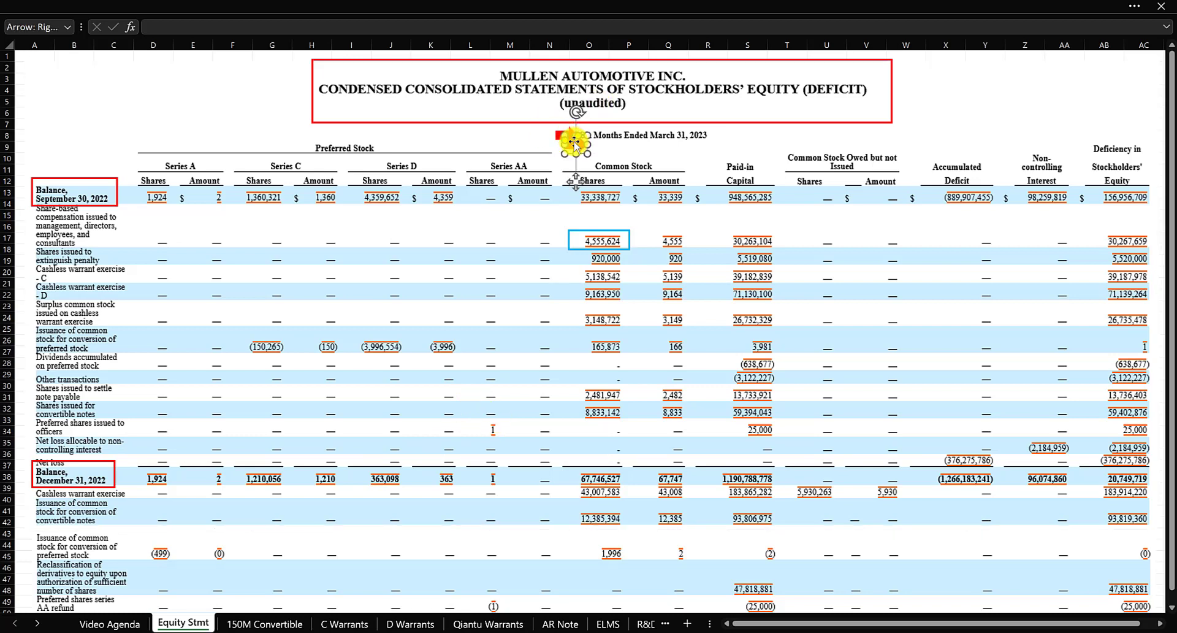
{"action": "left_click", "coordinate": [566, 413]}
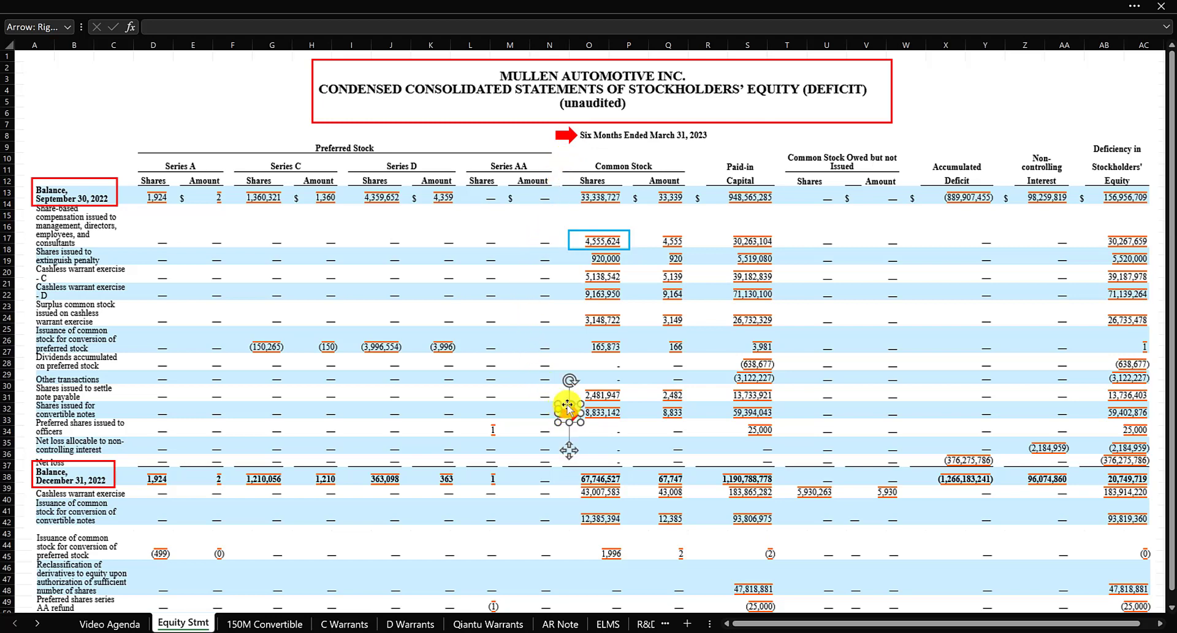
{"action": "left_click", "coordinate": [581, 434]}
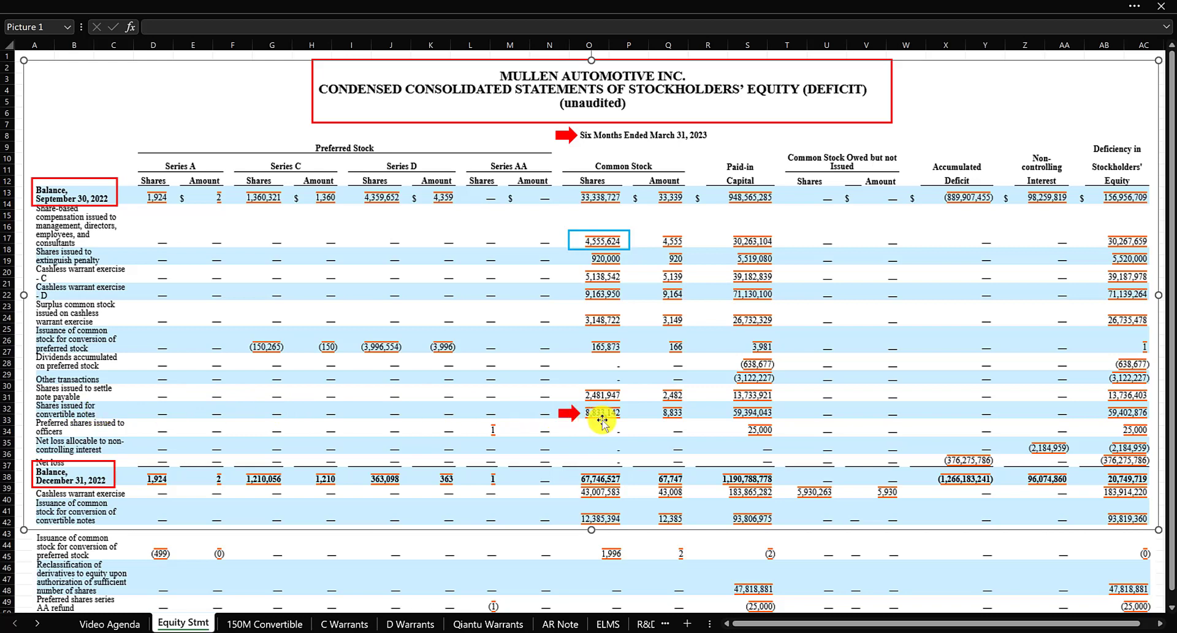
Step: Consult the 150M Convertible sheet and place another red arrow beside the 12,385,394 common shares for conversion of convertible notes on Equity Stmt
{"action": "left_click", "coordinate": [260, 624]}
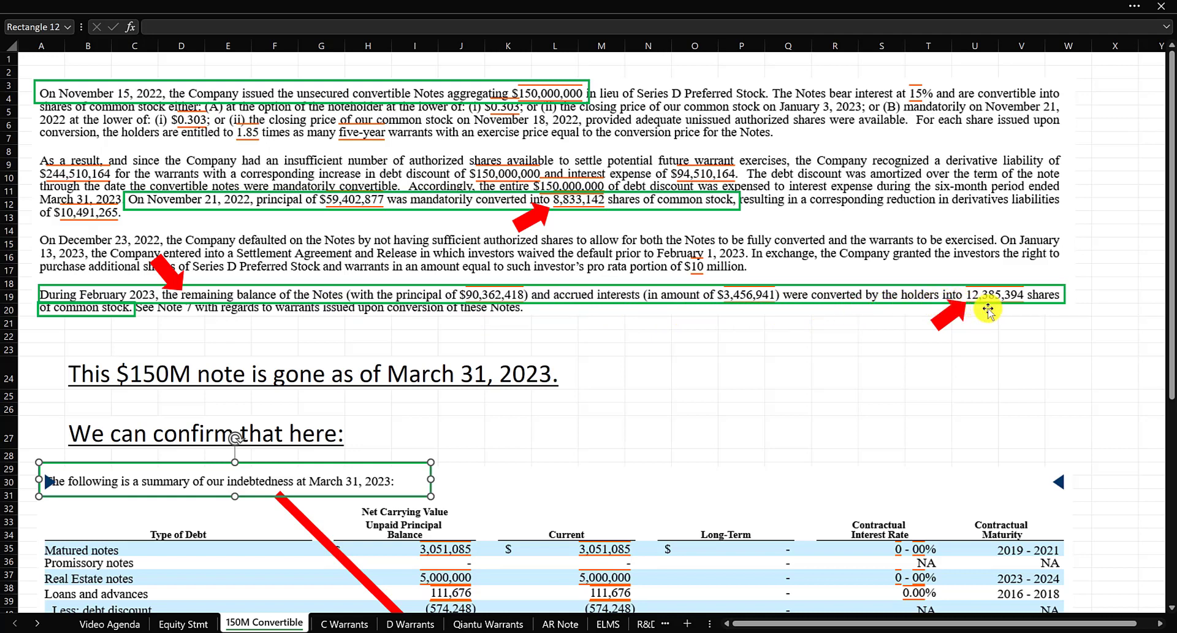
{"action": "left_click", "coordinate": [182, 623]}
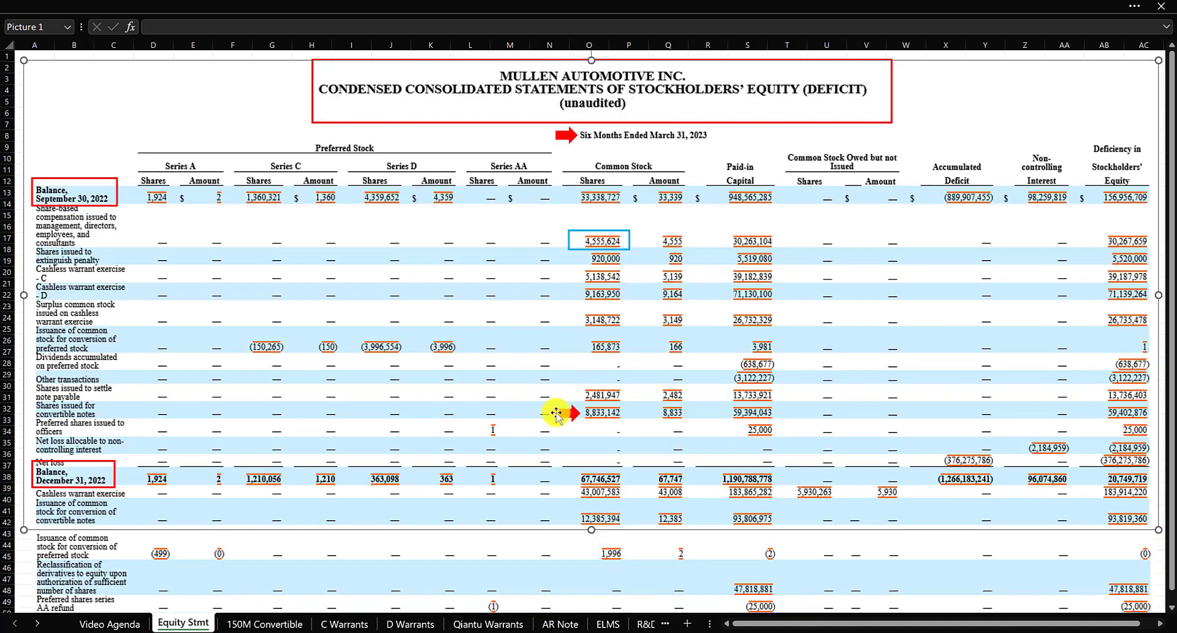
{"action": "left_click", "coordinate": [565, 414]}
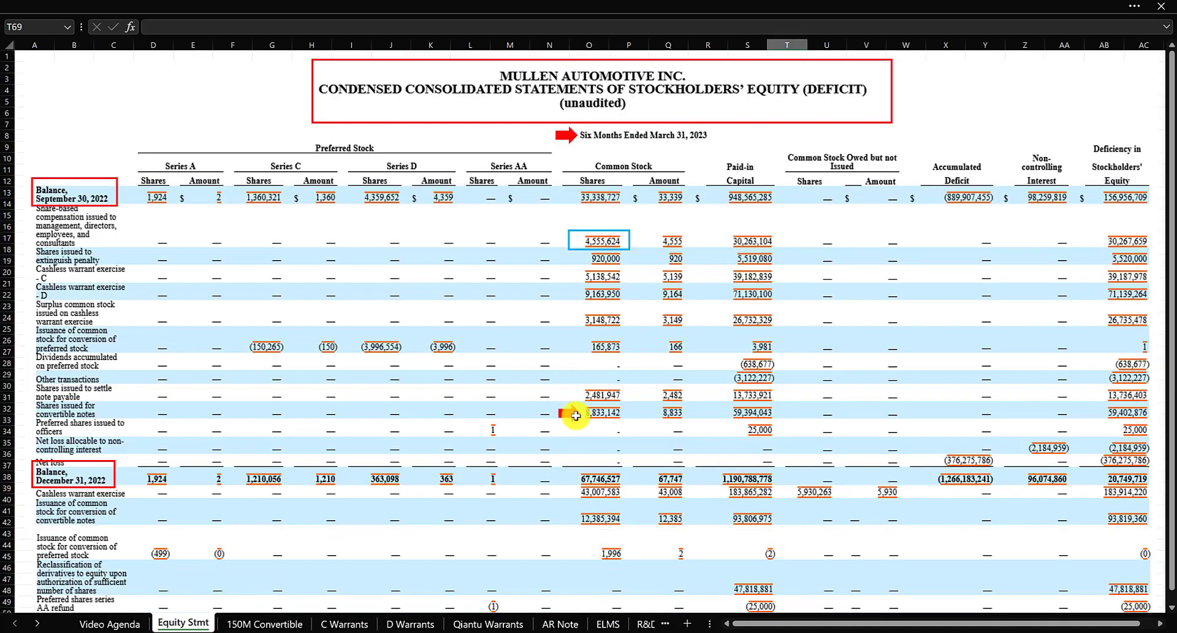
{"action": "key", "text": "ctrl+v"}
{"action": "left_click_drag", "start_coordinate": [778, 336], "coordinate": [525, 142]}
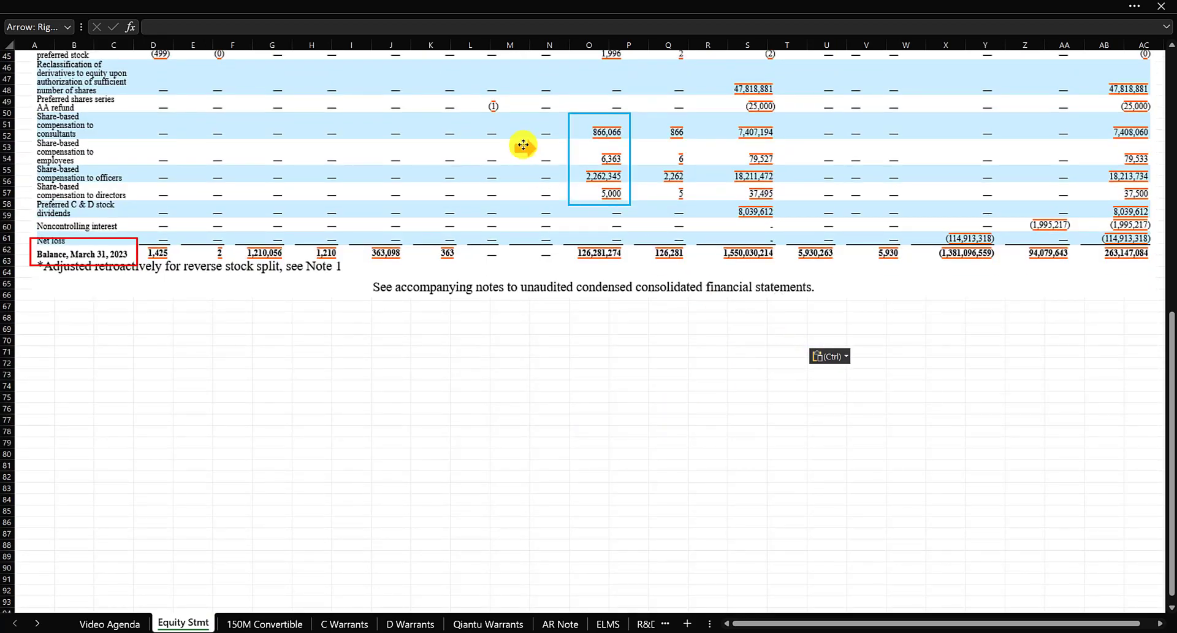
{"action": "scroll", "coordinate": [557, 271], "scroll_direction": "up", "scroll_amount": 7}
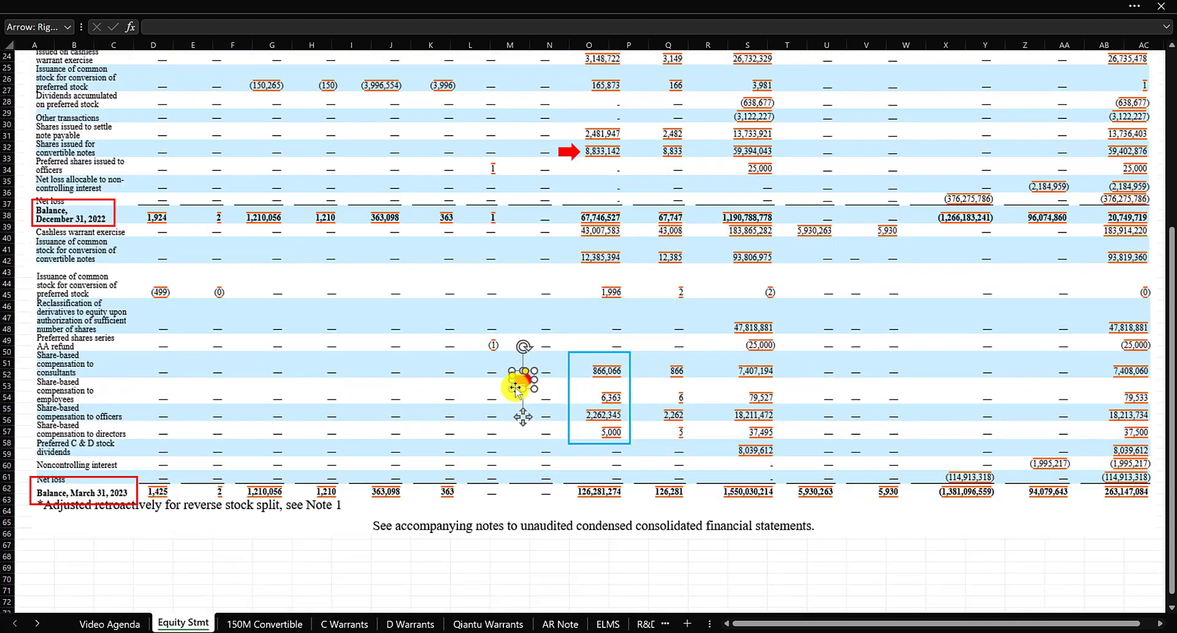
{"action": "left_click_drag", "start_coordinate": [519, 383], "coordinate": [562, 263]}
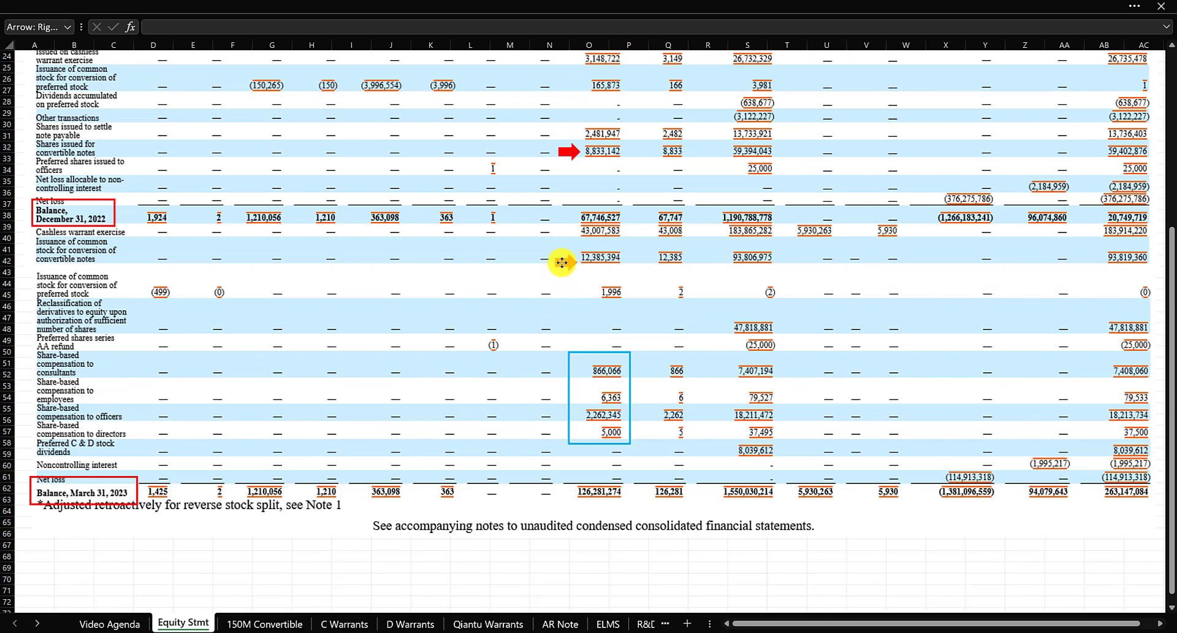
{"action": "scroll", "coordinate": [678, 345], "scroll_direction": "up", "scroll_amount": 5}
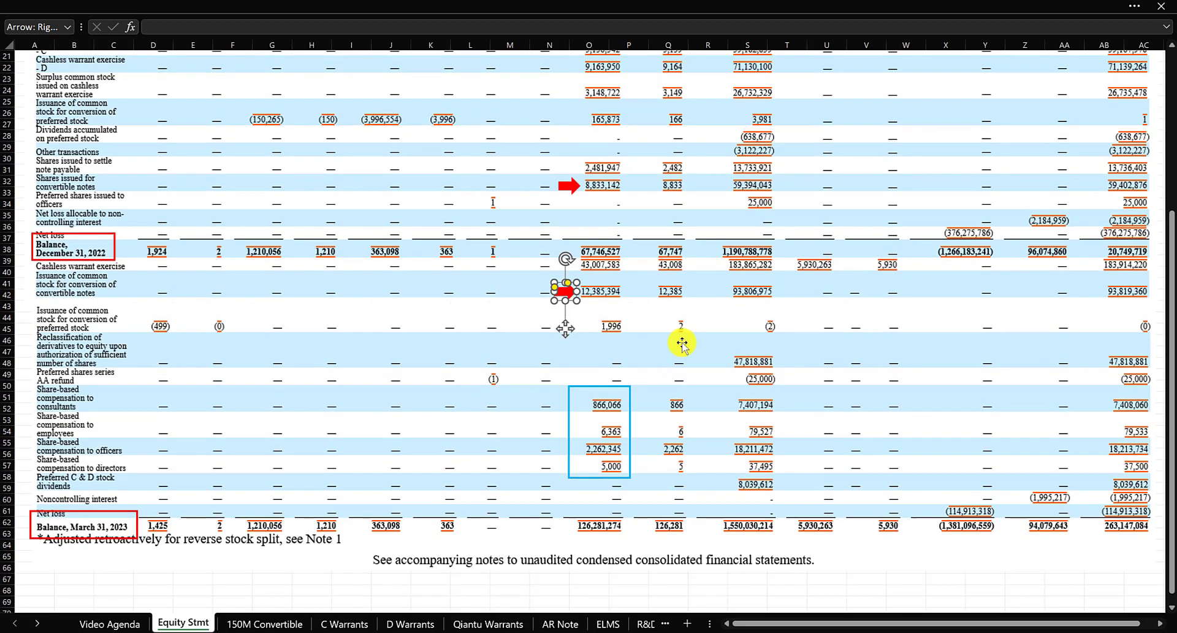
{"action": "scroll", "coordinate": [678, 345], "scroll_direction": "up", "scroll_amount": 1}
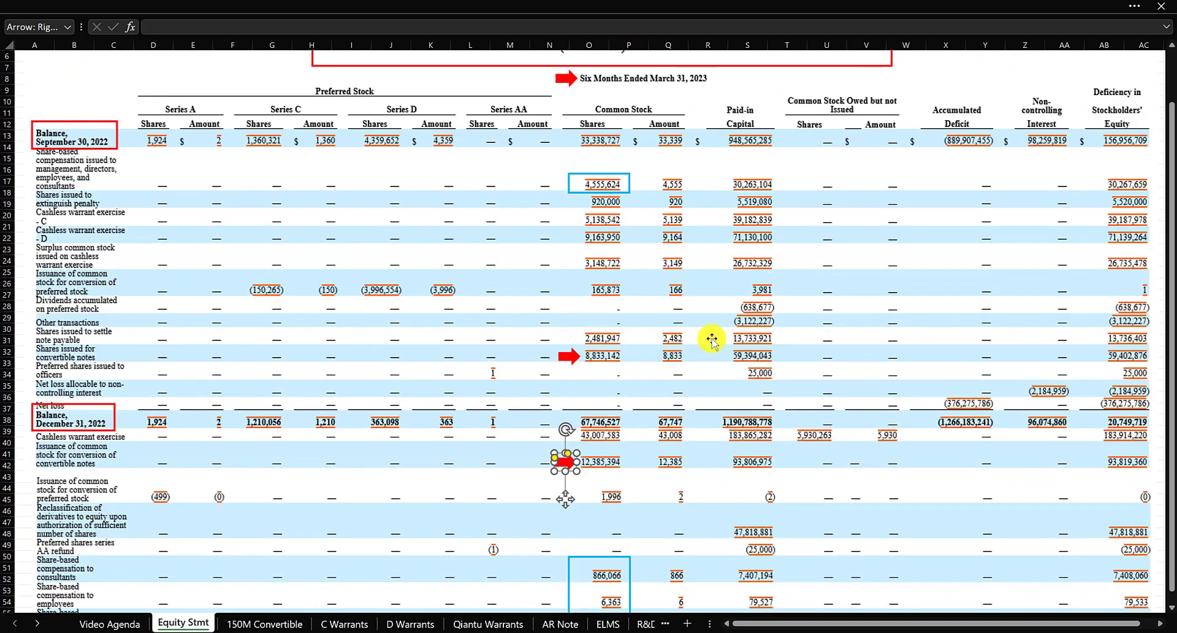
{"action": "left_click", "coordinate": [851, 293]}
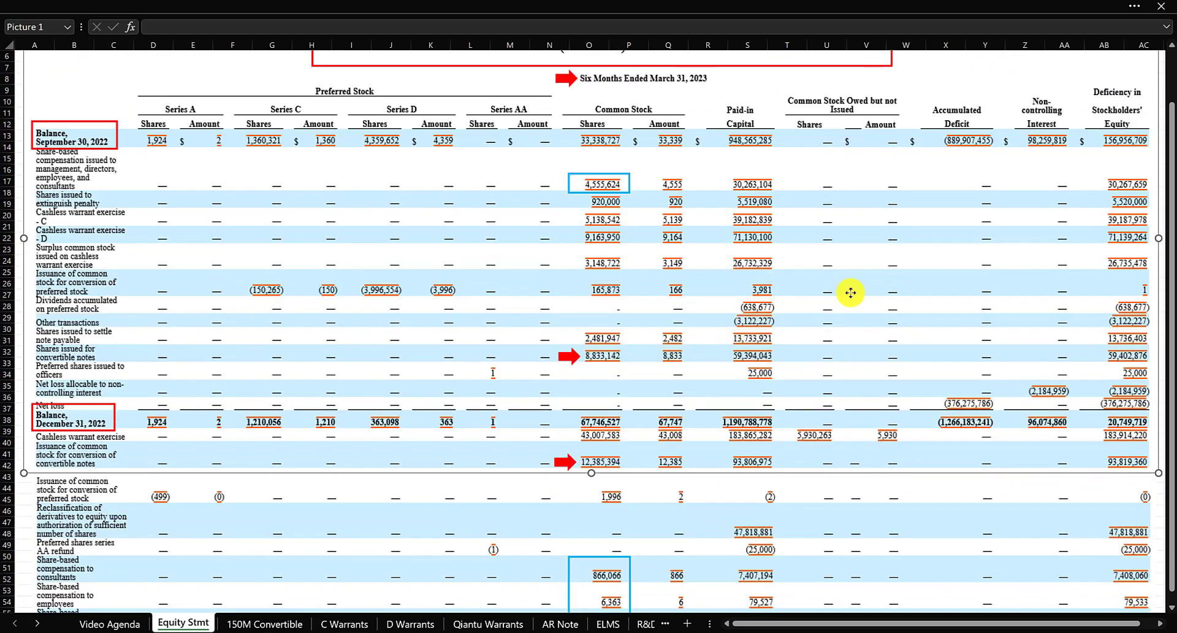
Step: Compare the 150M Convertible note with the equity statement and examine the indebtedness summaries at March 31, 2023 and September 30, 2022
{"action": "left_click", "coordinate": [279, 623]}
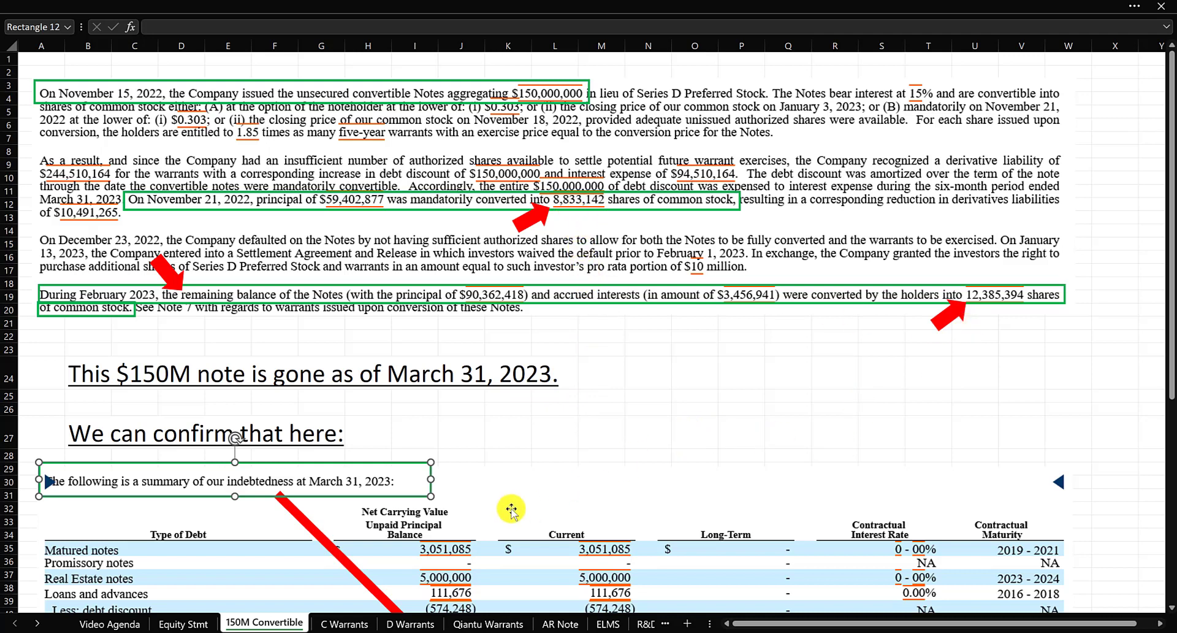
{"action": "left_click", "coordinate": [179, 624]}
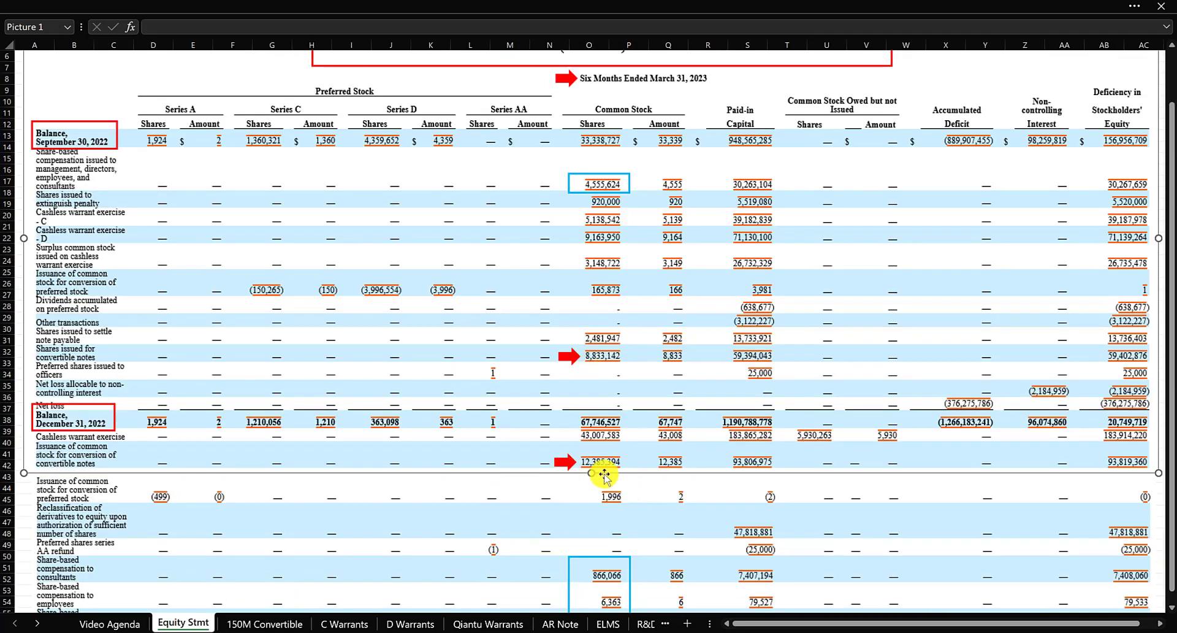
{"action": "left_click", "coordinate": [274, 624]}
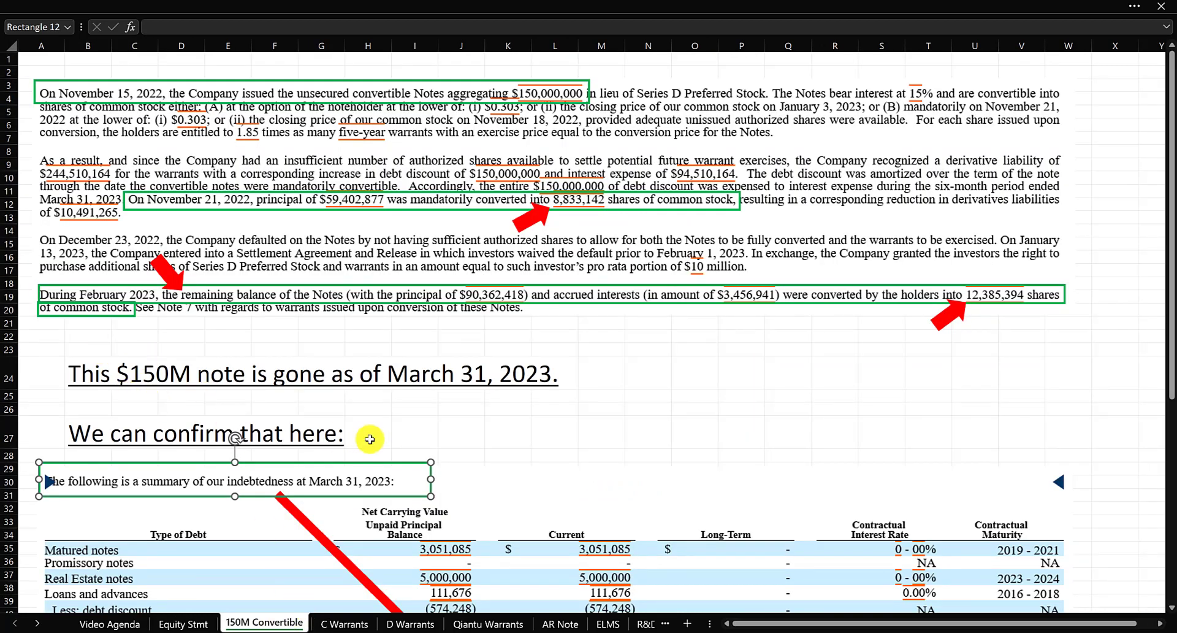
{"action": "left_click", "coordinate": [501, 447]}
{"action": "scroll", "coordinate": [501, 447], "scroll_direction": "down", "scroll_amount": 4}
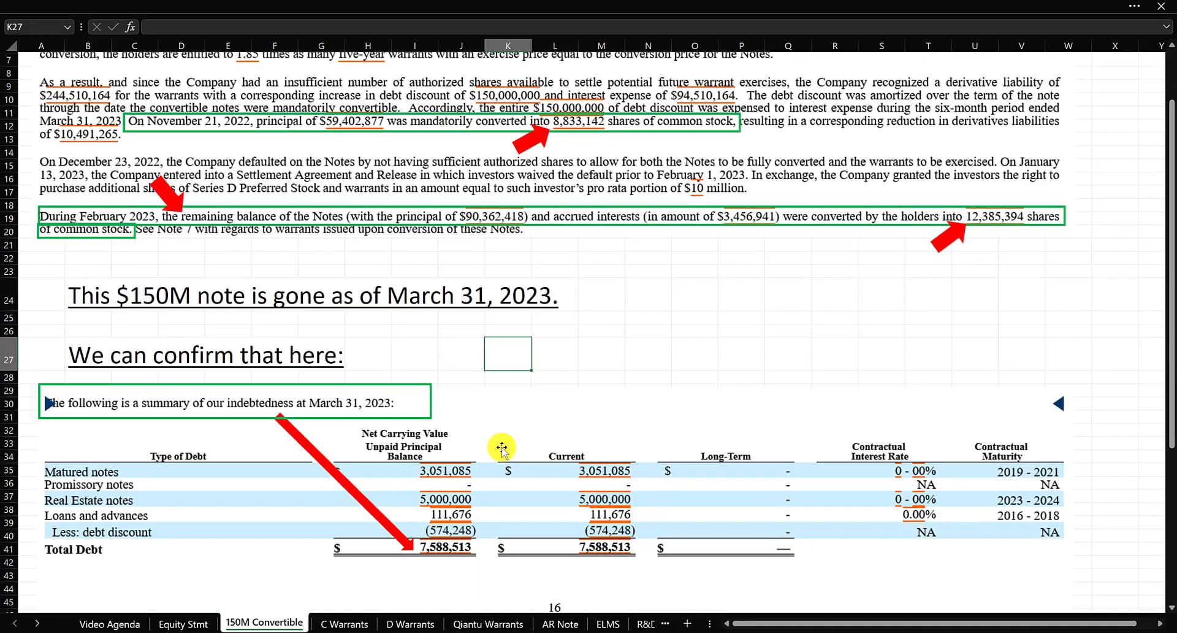
{"action": "scroll", "coordinate": [501, 447], "scroll_direction": "down", "scroll_amount": 4}
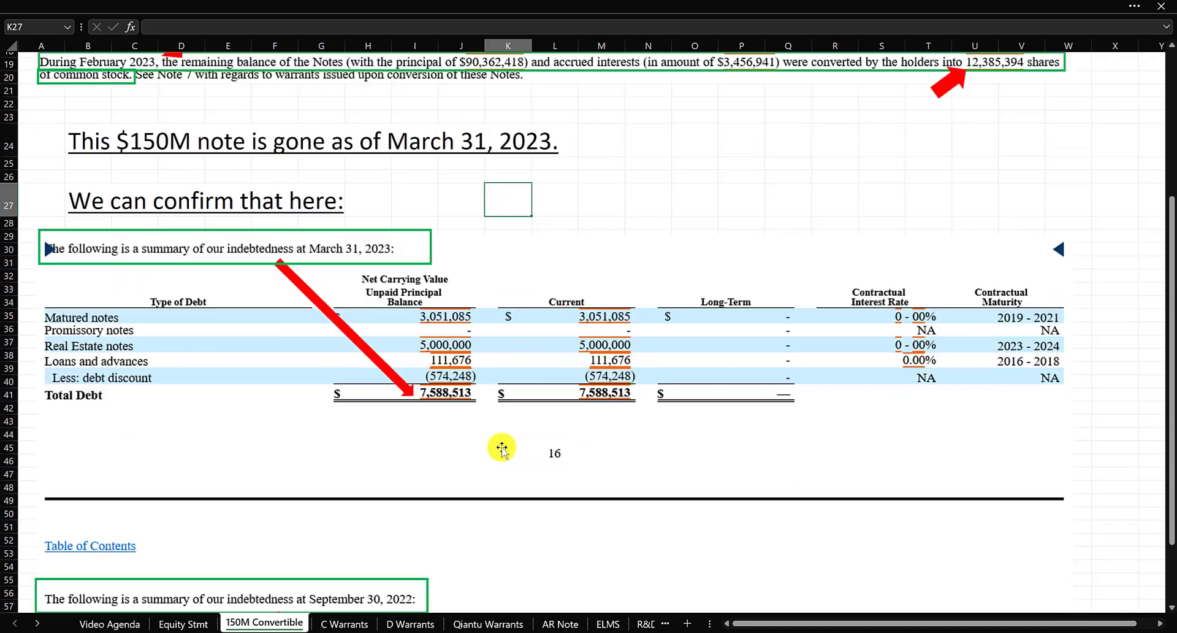
{"action": "scroll", "coordinate": [502, 447], "scroll_direction": "down", "scroll_amount": 3}
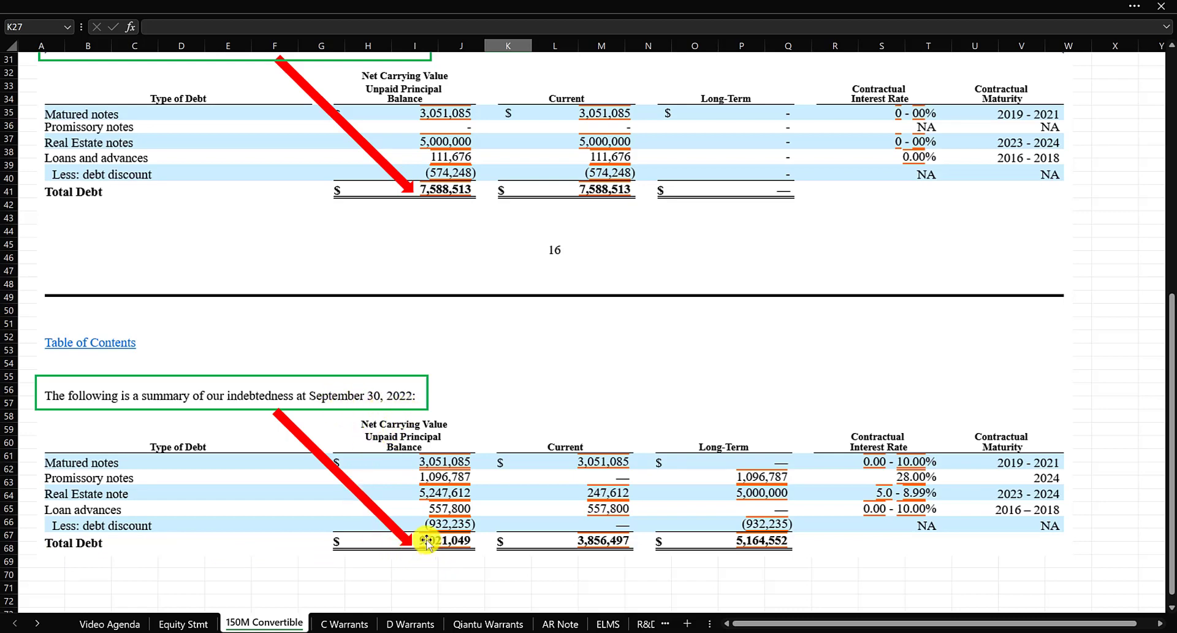
{"action": "scroll", "coordinate": [427, 542], "scroll_direction": "up", "scroll_amount": 3}
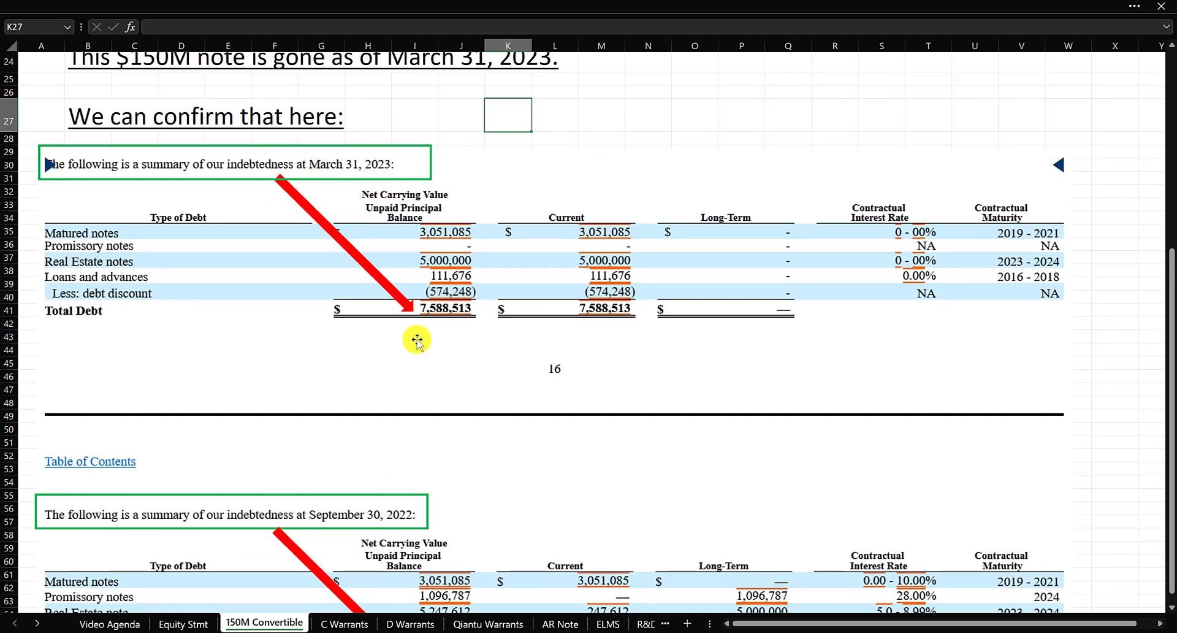
{"action": "scroll", "coordinate": [428, 325], "scroll_direction": "down", "scroll_amount": 2}
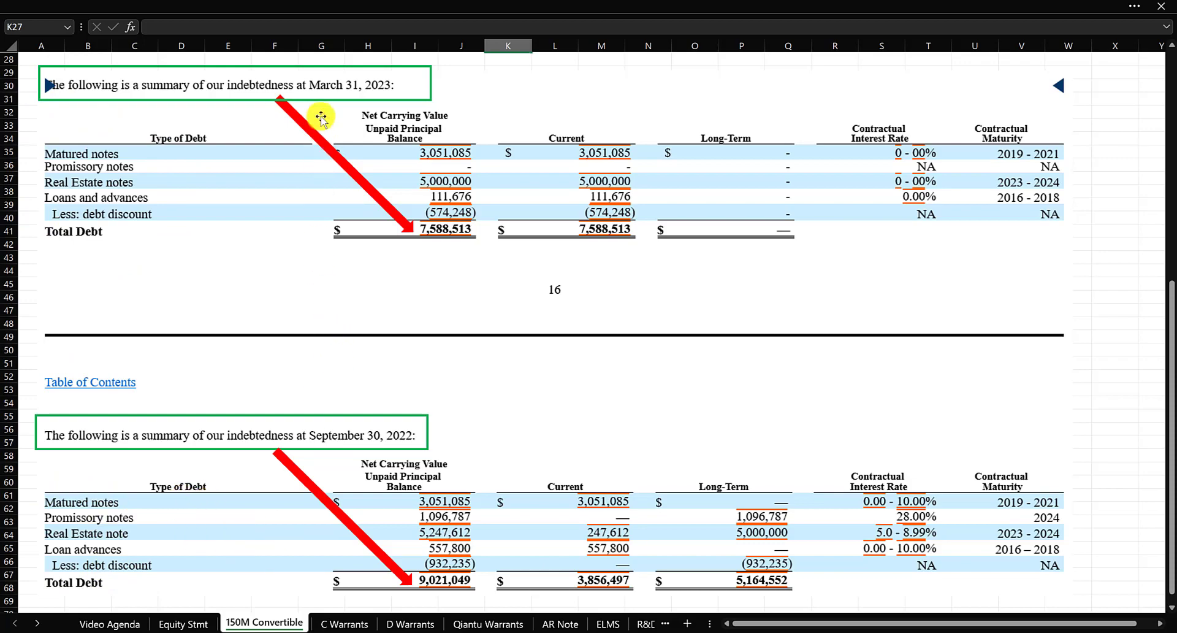
{"action": "scroll", "coordinate": [525, 429], "scroll_direction": "up", "scroll_amount": 3}
{"action": "scroll", "coordinate": [525, 429], "scroll_direction": "up", "scroll_amount": 6}
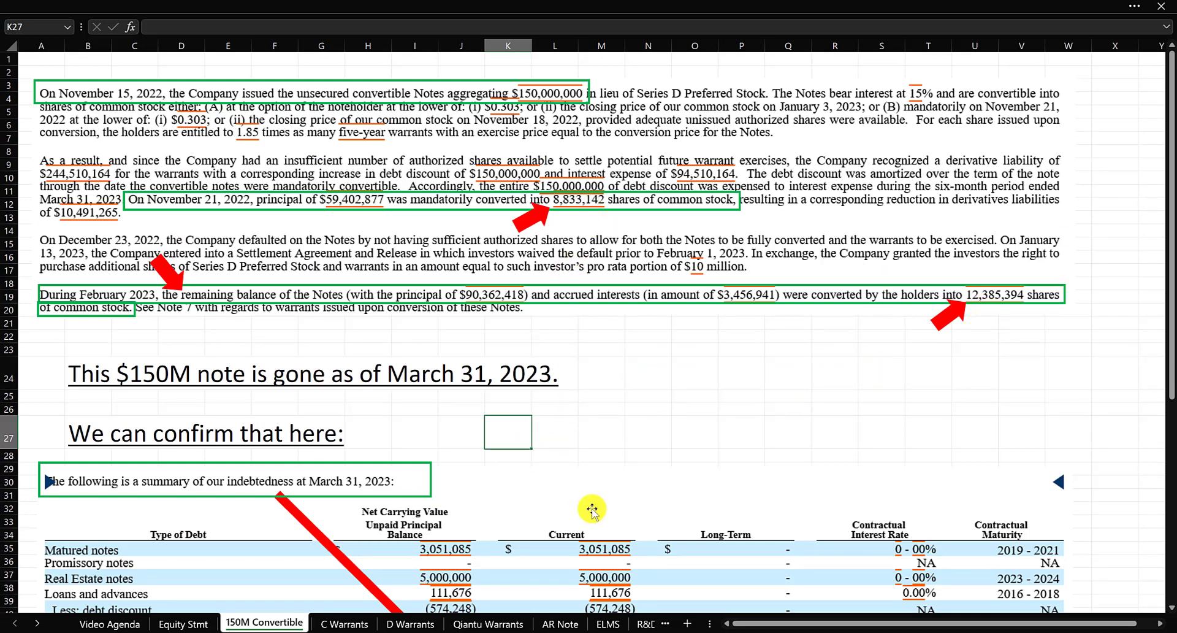
Step: Read the C Warrants sheet and place a copy of the red arrow beside the common shares for "Cashless warrant exercise - C" on Equity Stmt
{"action": "left_click", "coordinate": [344, 623]}
{"action": "left_click", "coordinate": [287, 472]}
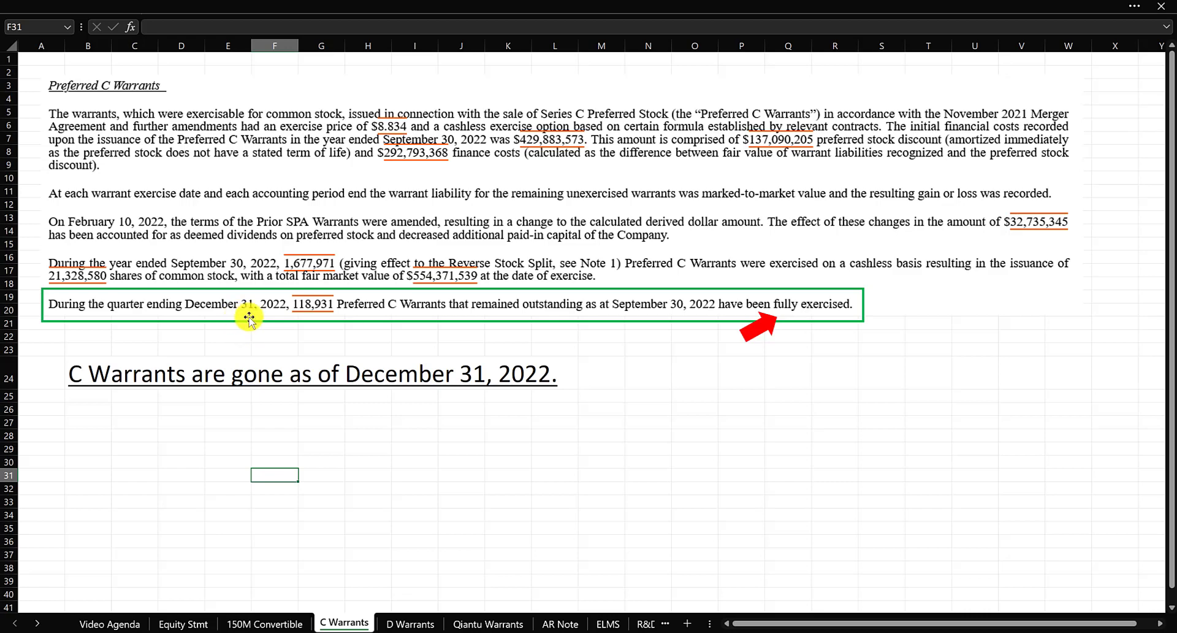
{"action": "left_click", "coordinate": [182, 624]}
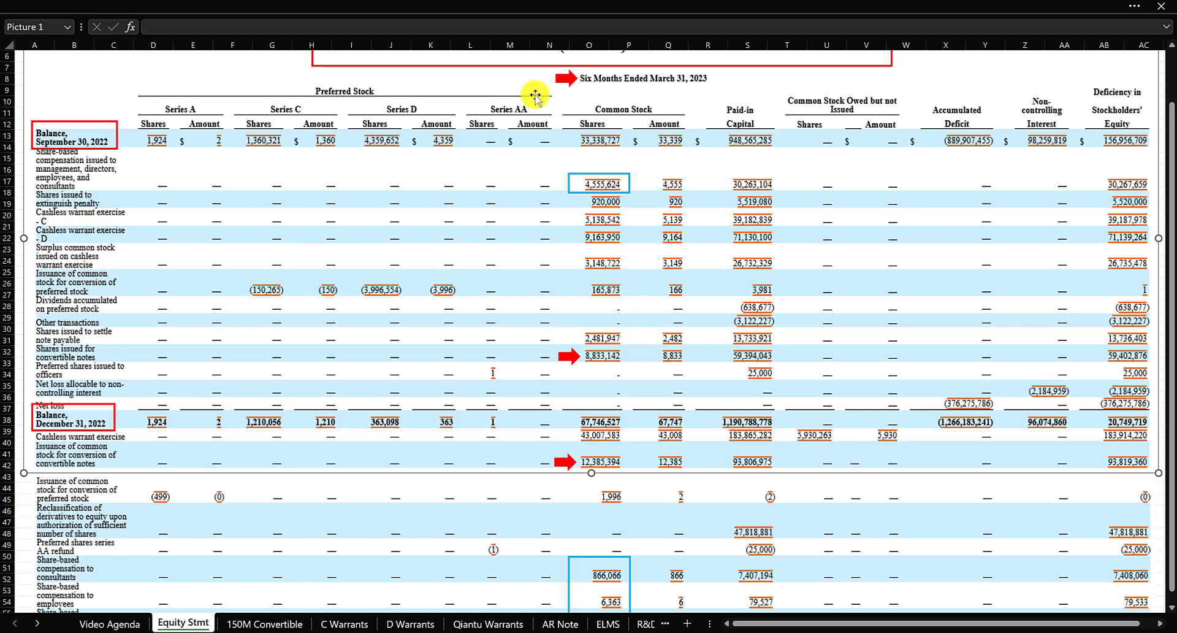
{"action": "left_click", "coordinate": [566, 78]}
{"action": "left_click_drag", "start_coordinate": [565, 85], "coordinate": [570, 219]}
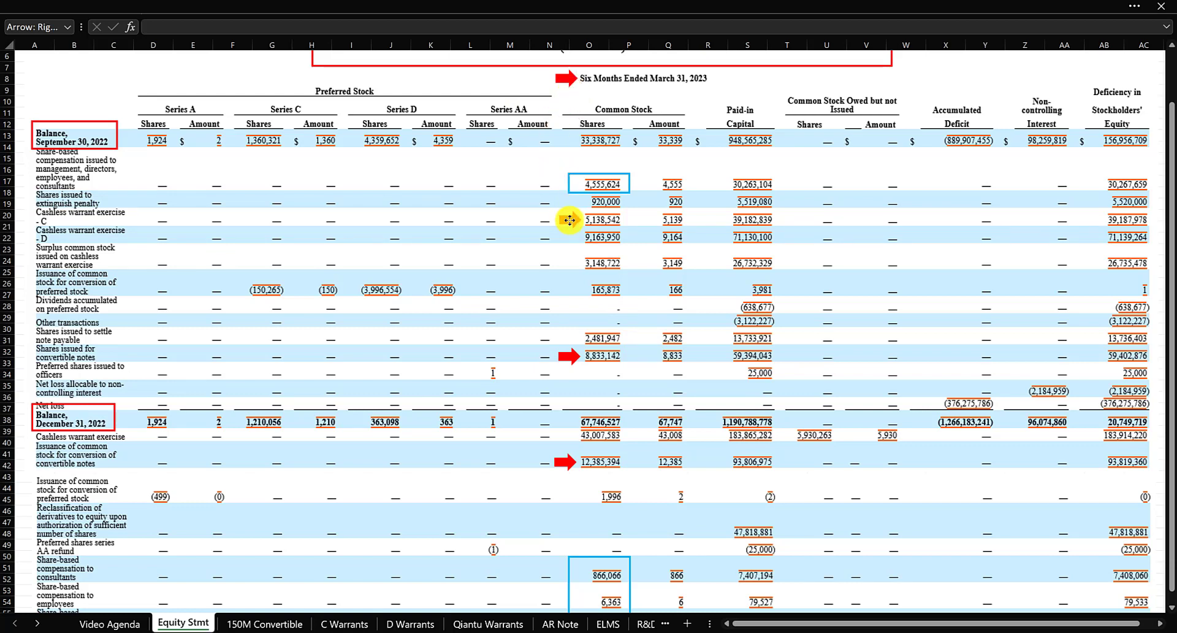
{"action": "left_click", "coordinate": [569, 220]}
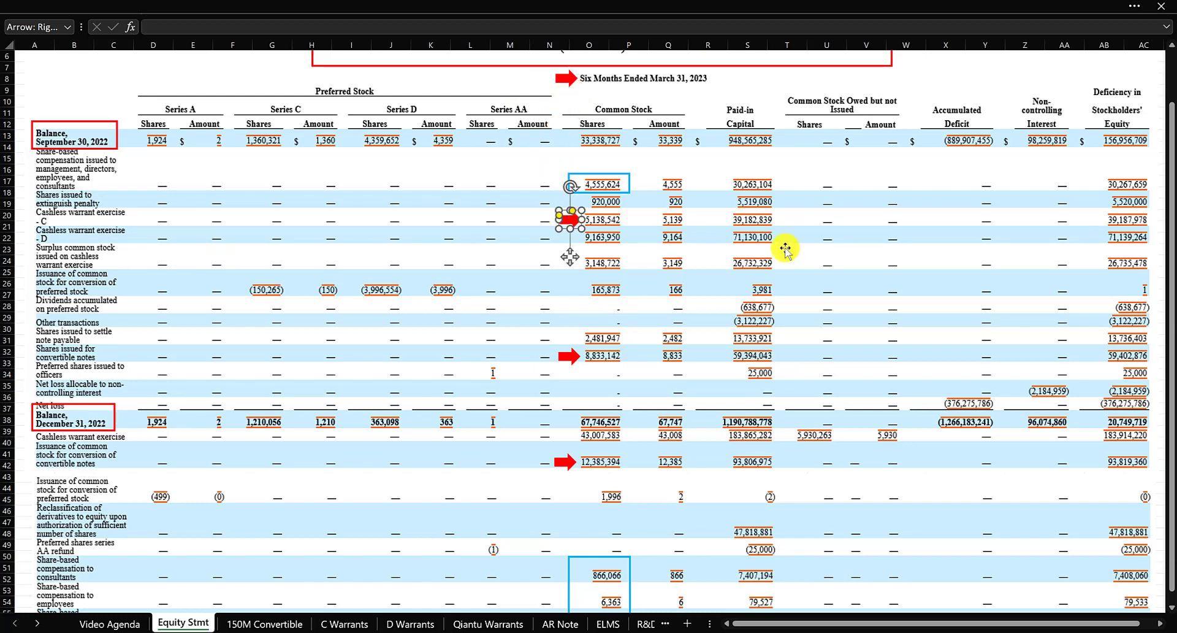
{"action": "left_click", "coordinate": [644, 221]}
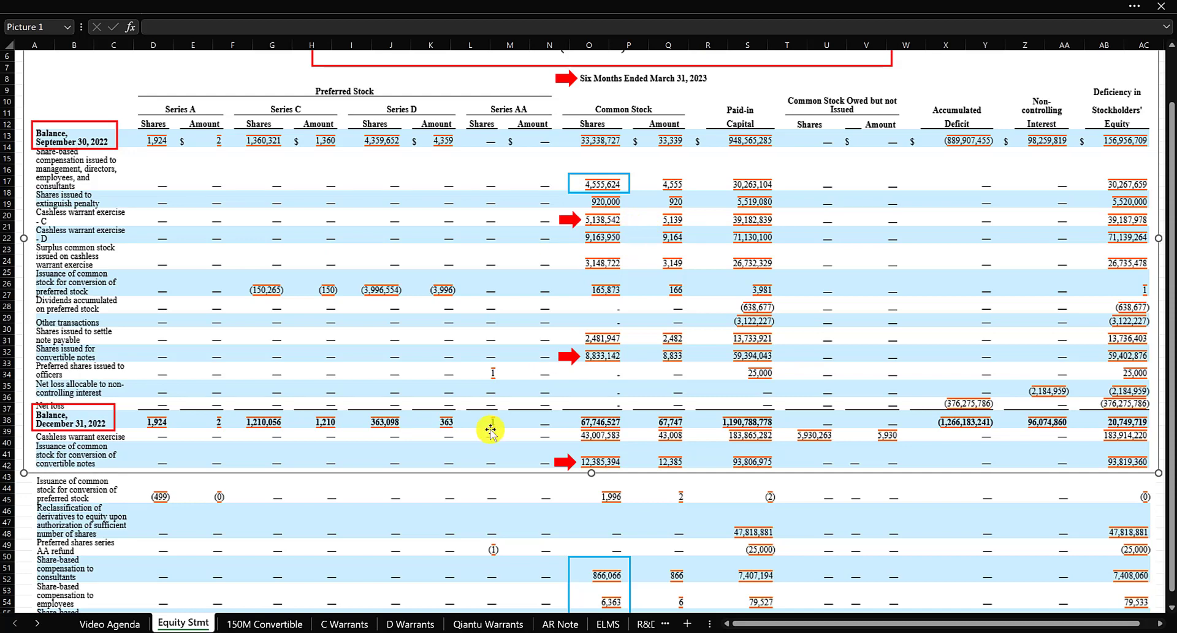
Step: Review the C Warrants and 150M Convertible sheets again, and read the Preferred D Warrants note on the D Warrants sheet
{"action": "left_click", "coordinate": [341, 623]}
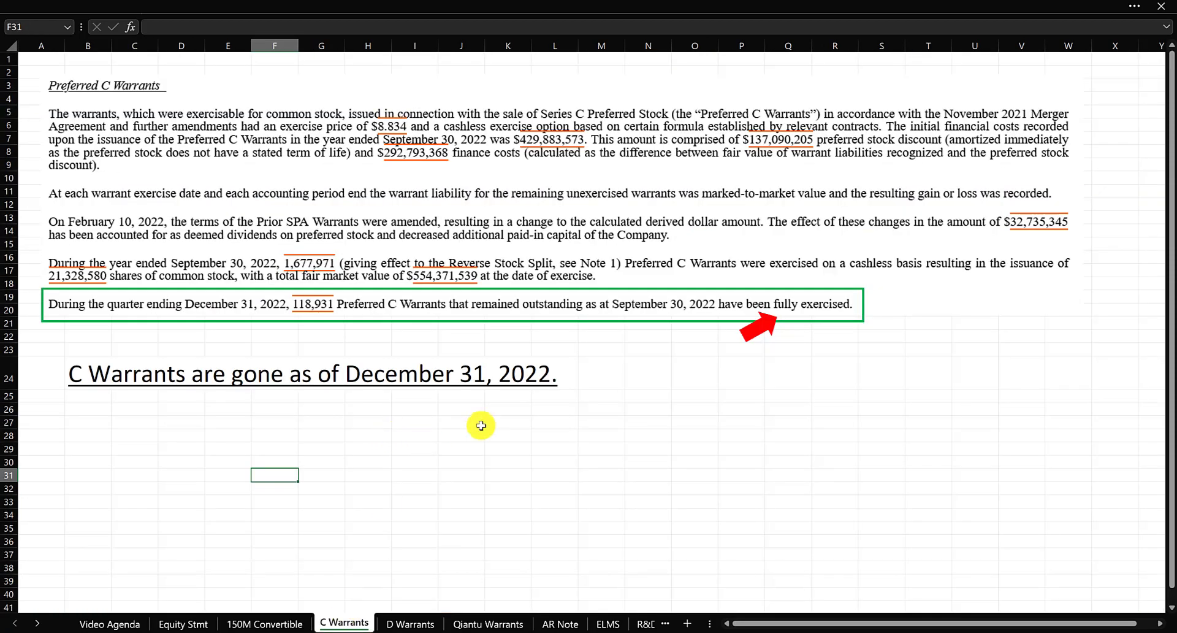
{"action": "left_click", "coordinate": [253, 624]}
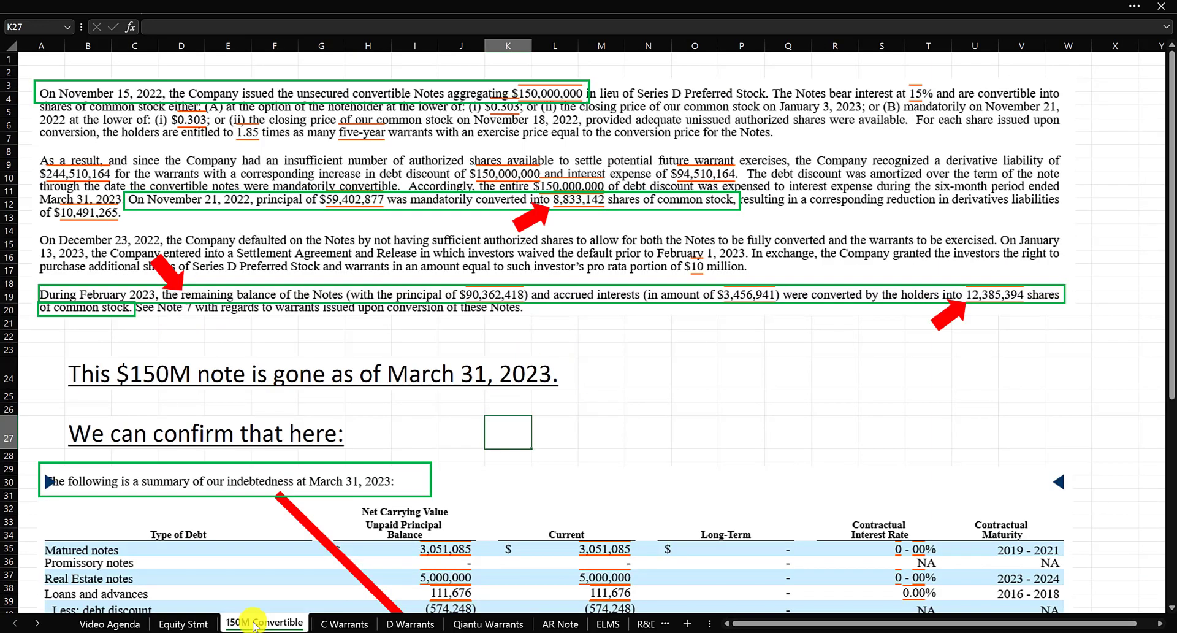
{"action": "left_click", "coordinate": [340, 624]}
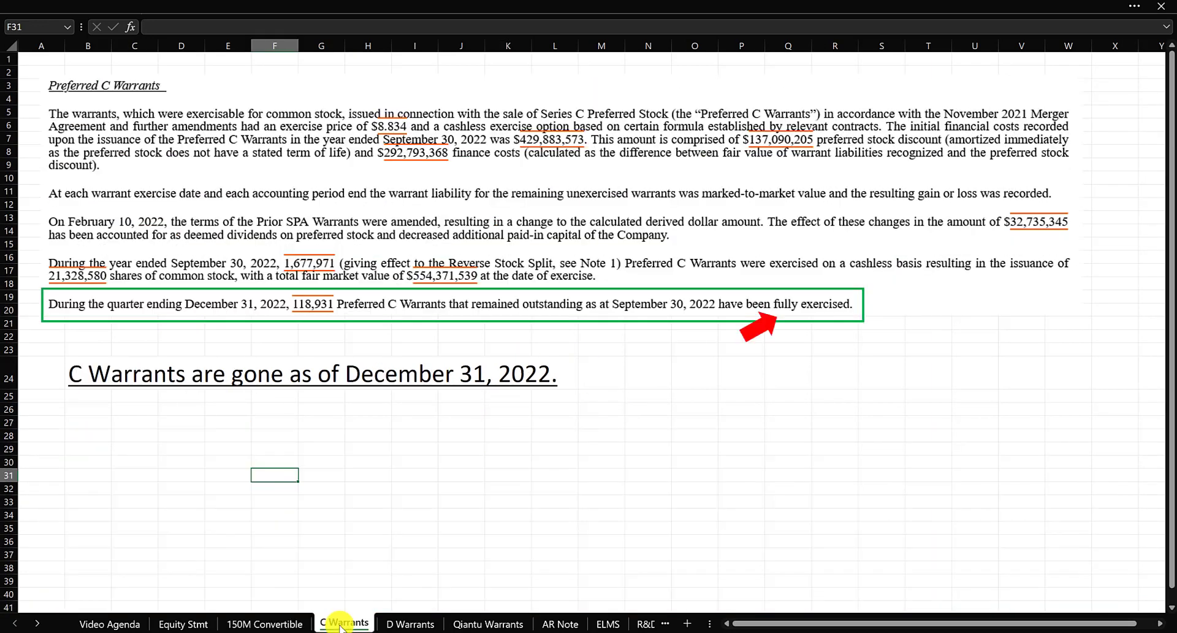
{"action": "left_click", "coordinate": [409, 625]}
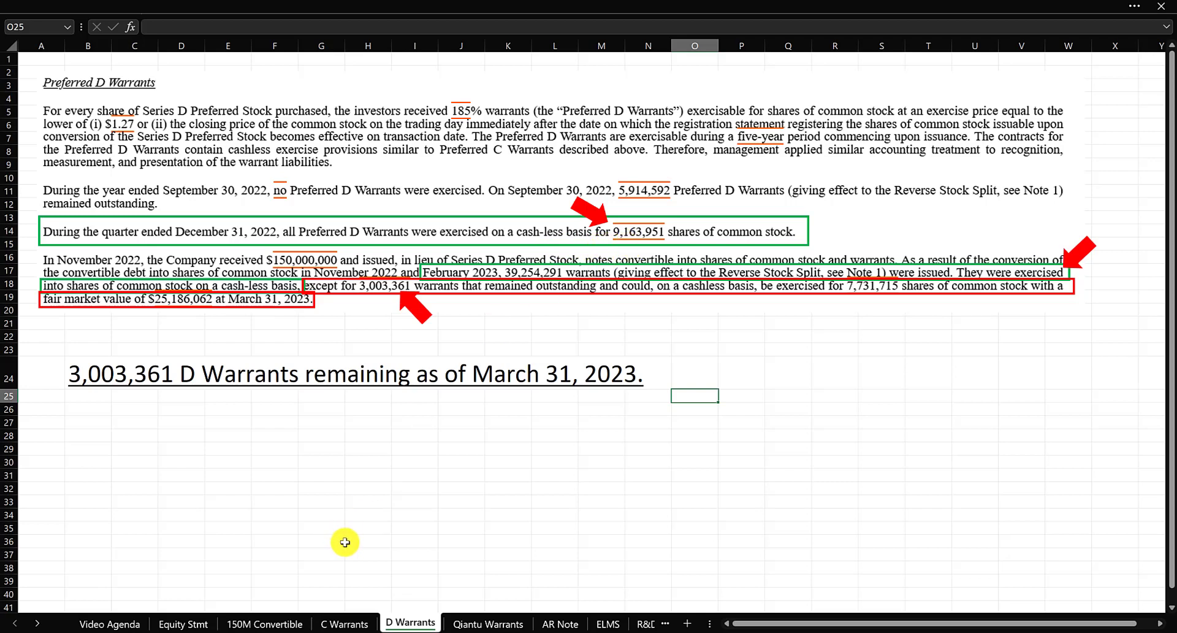
Step: Place a copy of the red arrow beside the common shares for "Cashless warrant exercise - D" on the Equity Stmt sheet
{"action": "left_click", "coordinate": [184, 624]}
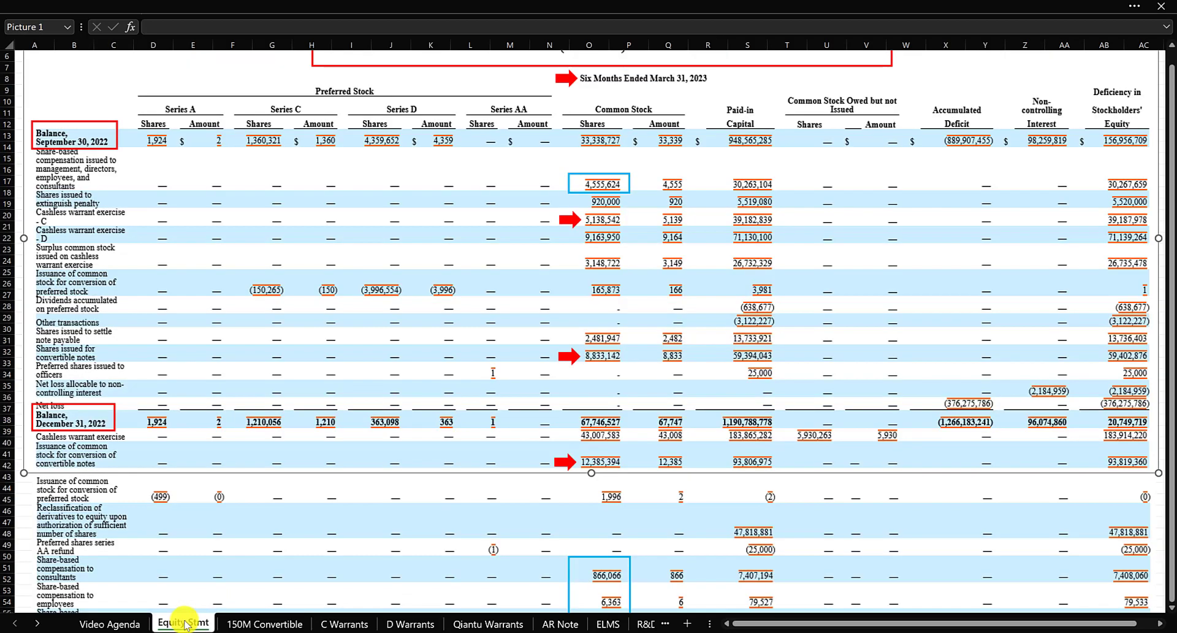
{"action": "left_click", "coordinate": [565, 78]}
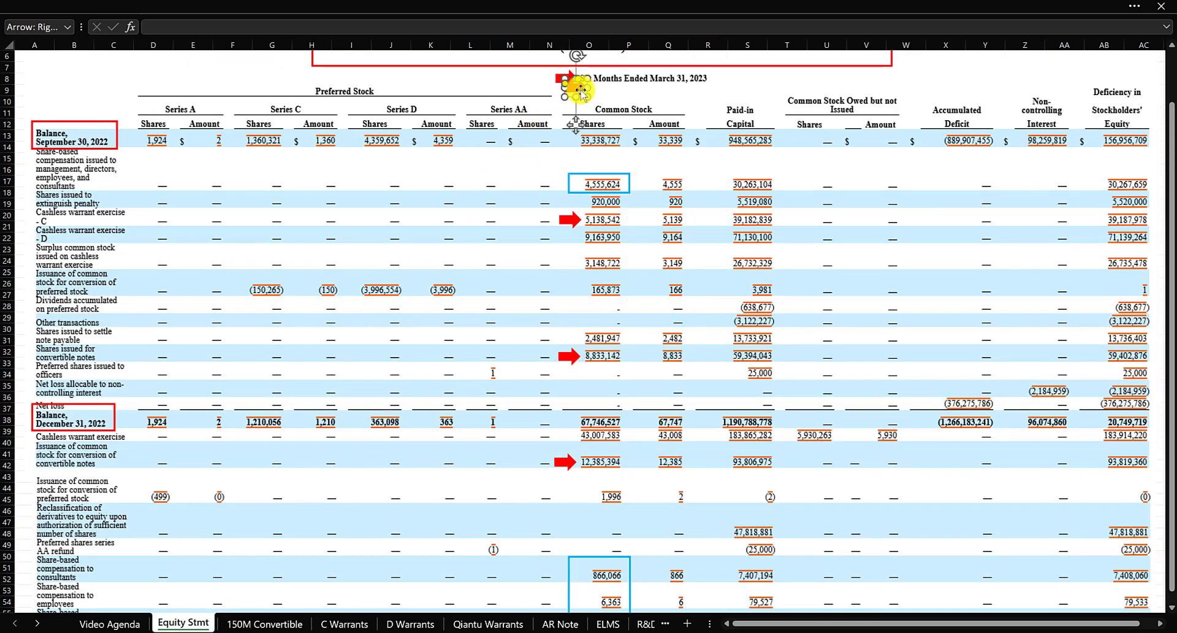
{"action": "left_click", "coordinate": [562, 212]}
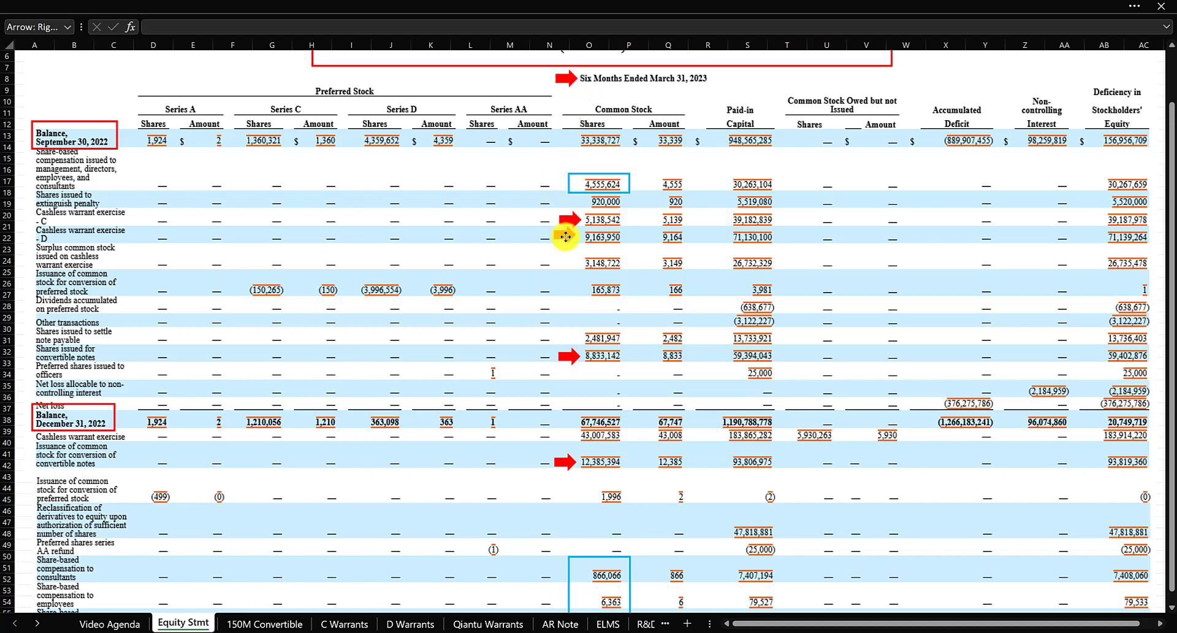
{"action": "left_click", "coordinate": [568, 237]}
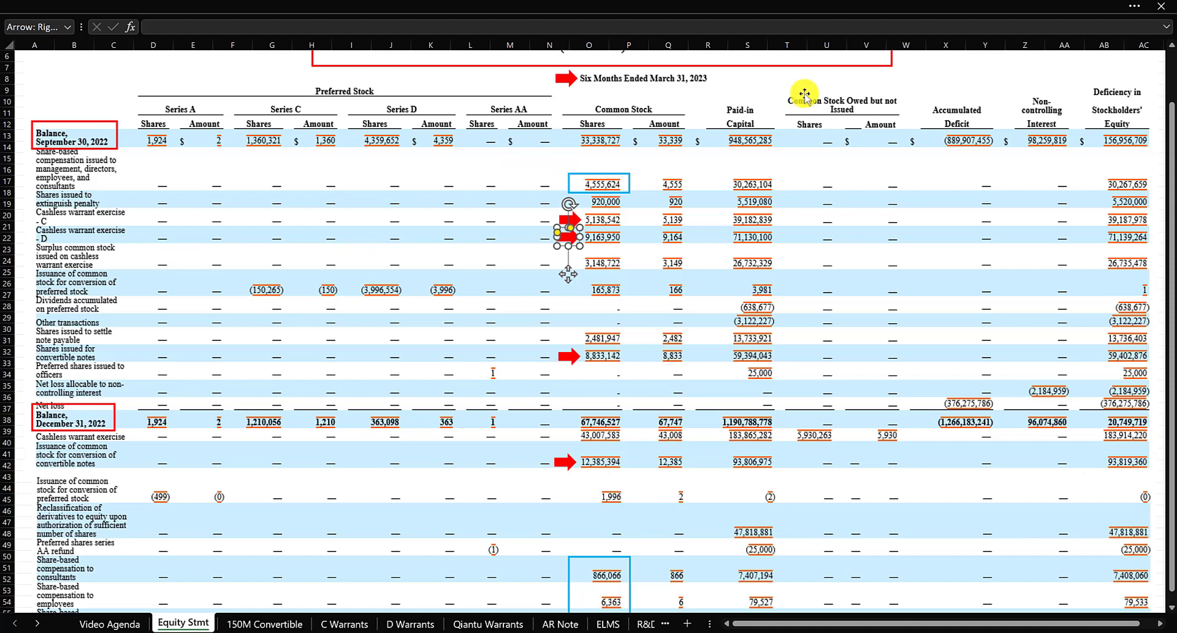
Step: Read the D Warrants sheet and highlight its summary line on the D Warrants remaining as of March 31, 2023
{"action": "left_click", "coordinate": [918, 82]}
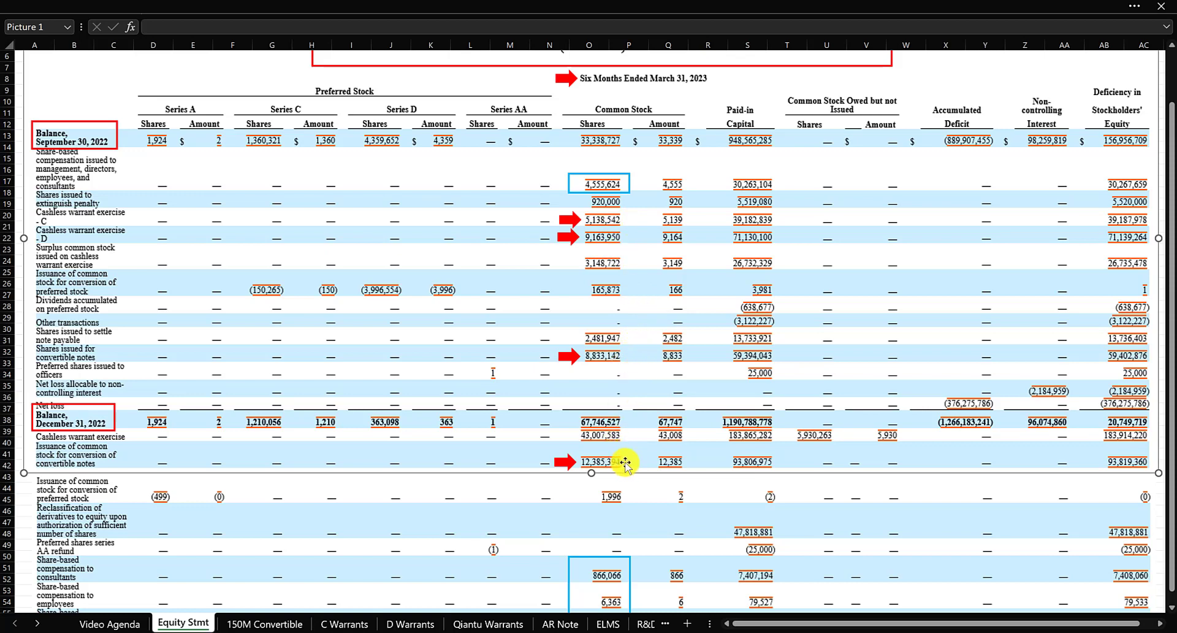
{"action": "left_click", "coordinate": [412, 623]}
{"action": "left_click", "coordinate": [471, 479]}
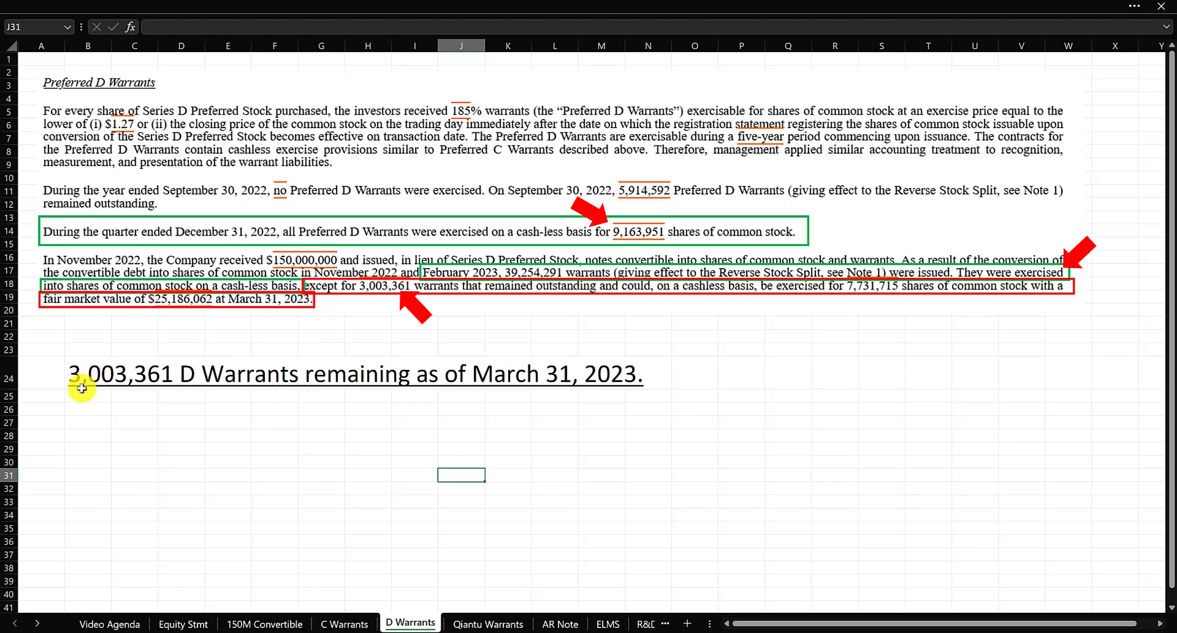
{"action": "left_click_drag", "start_coordinate": [86, 374], "coordinate": [657, 386]}
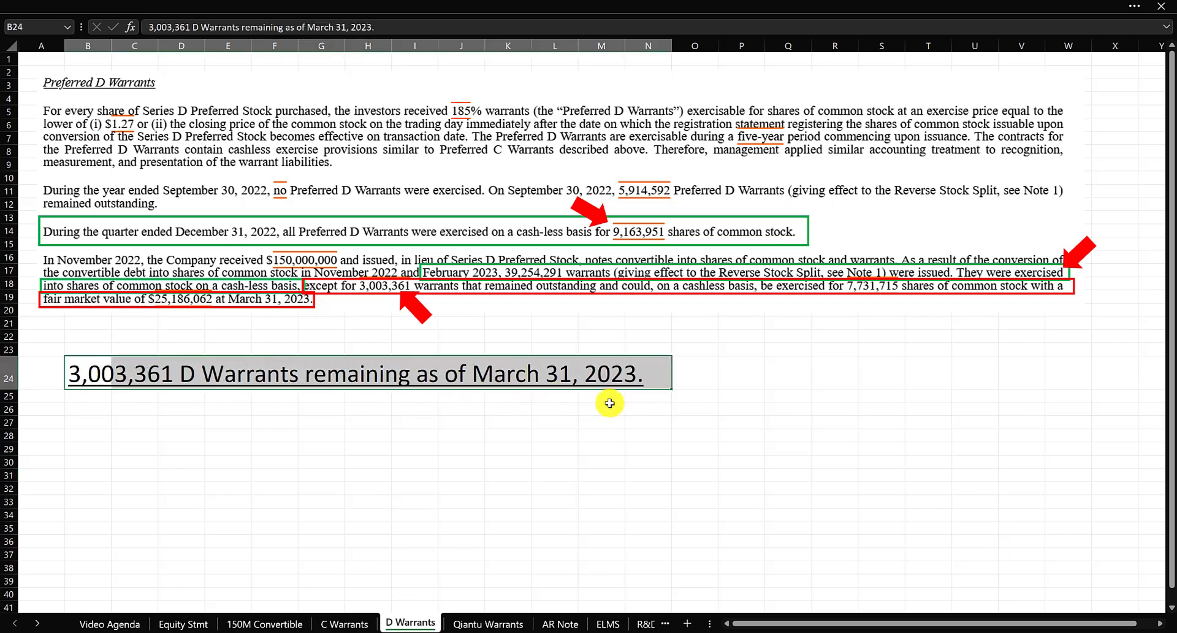
{"action": "left_click", "coordinate": [469, 409]}
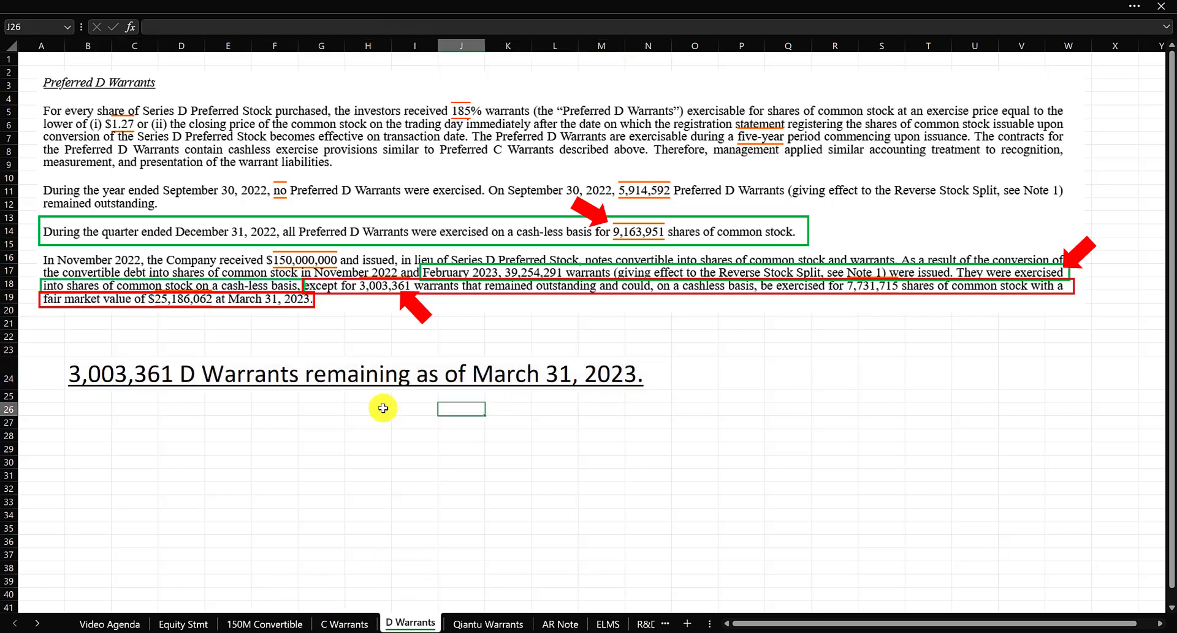
{"action": "left_click_drag", "start_coordinate": [86, 376], "coordinate": [650, 382]}
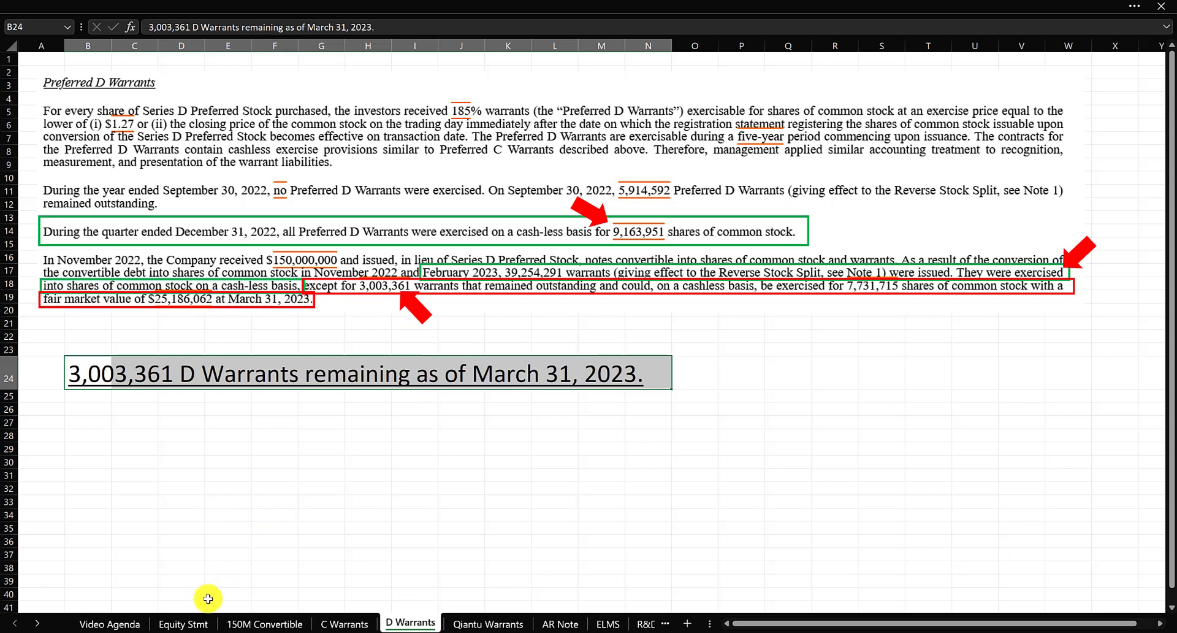
Step: Place a copy of the red arrow beside the common shares for "Cashless warrant exercise" below the December 31, 2022 balance on Equity Stmt
{"action": "left_click", "coordinate": [184, 623]}
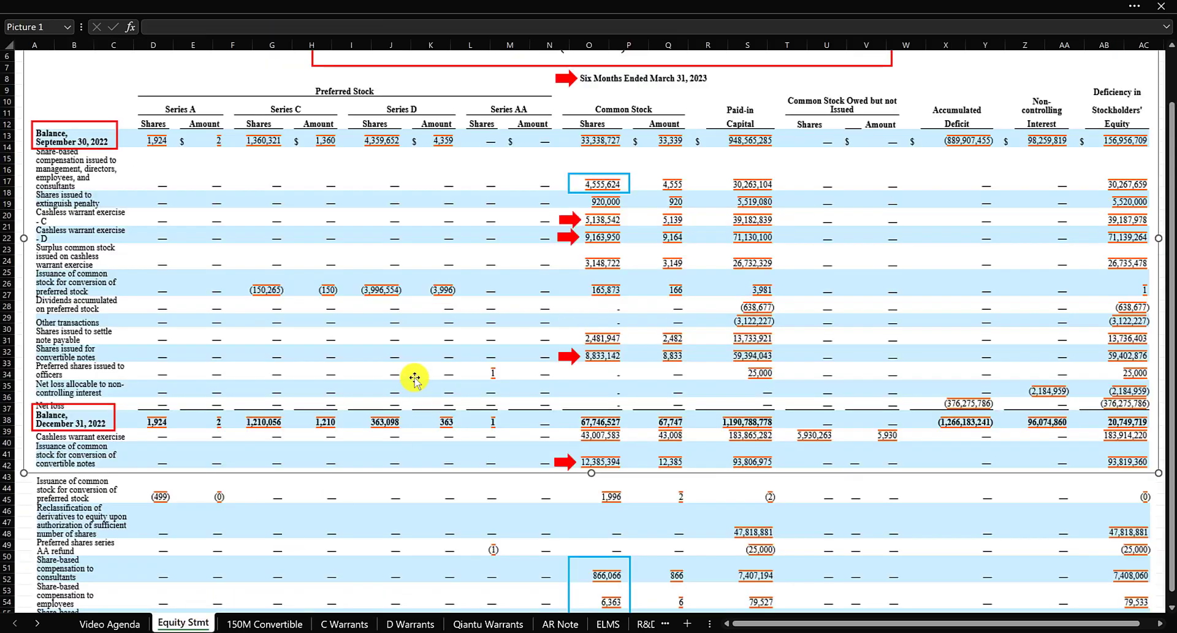
{"action": "scroll", "coordinate": [414, 379], "scroll_direction": "down", "scroll_amount": 3}
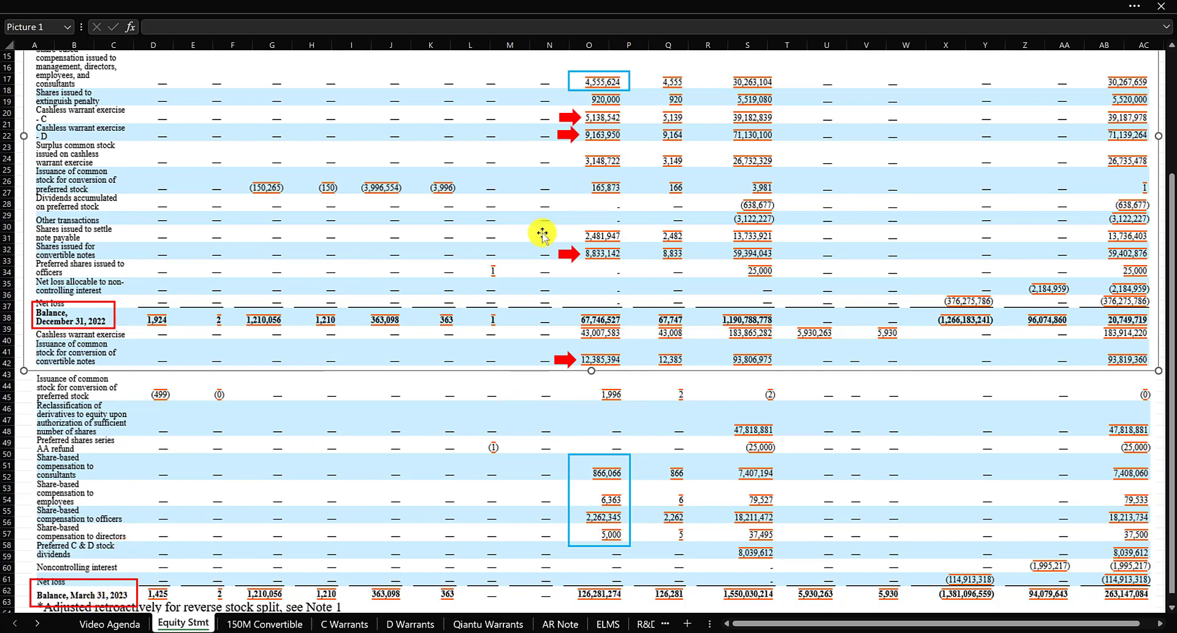
{"action": "scroll", "coordinate": [610, 84], "scroll_direction": "up", "scroll_amount": 3}
{"action": "left_click", "coordinate": [565, 78]}
{"action": "left_click_drag", "start_coordinate": [564, 86], "coordinate": [567, 436]}
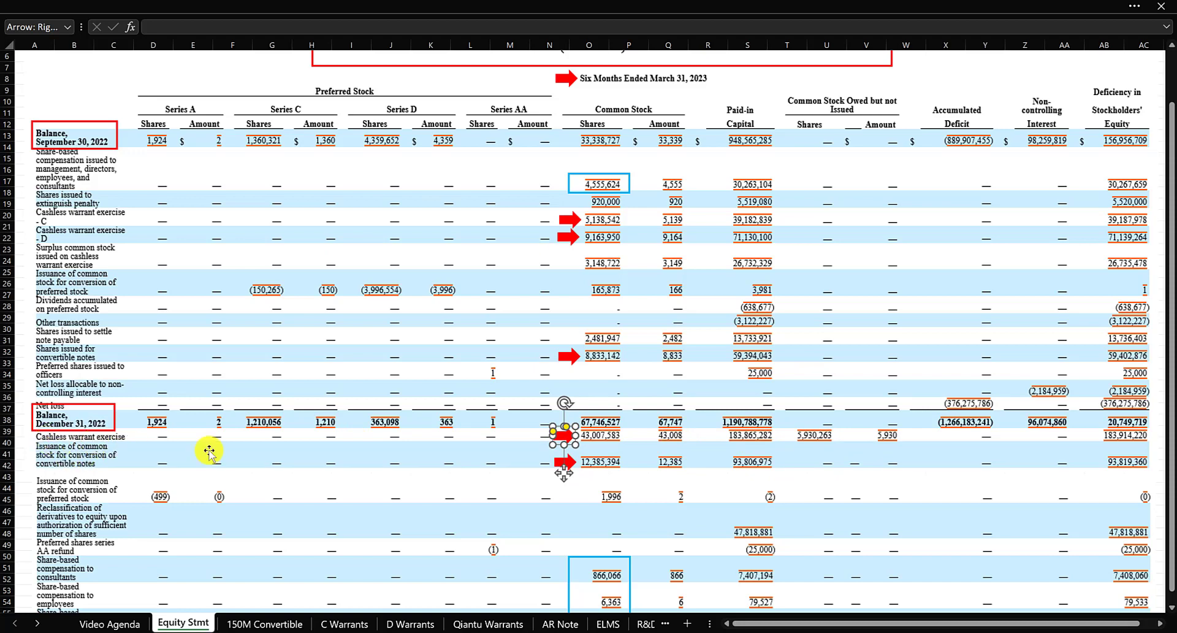
{"action": "left_click", "coordinate": [552, 489]}
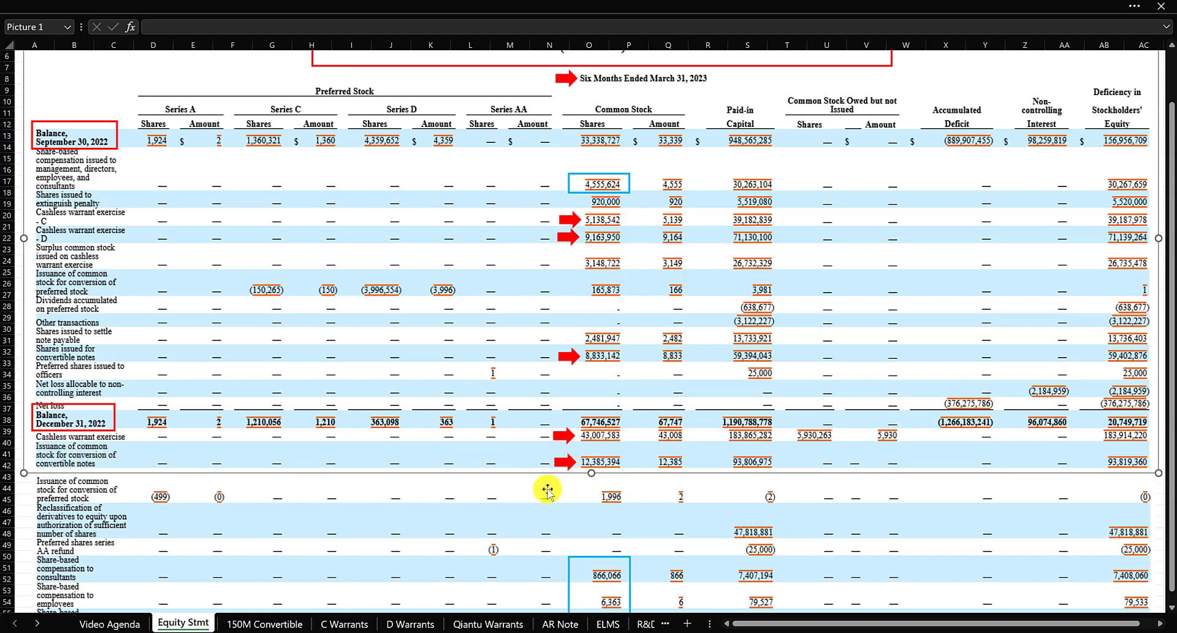
Step: Reword the summary line on the D Warrants sheet to "3,003,361 Warrants remaining as of March 31, 2023."
{"action": "scroll", "coordinate": [552, 484], "scroll_direction": "down", "scroll_amount": 1}
{"action": "scroll", "coordinate": [5, 475], "scroll_direction": "down", "scroll_amount": 1}
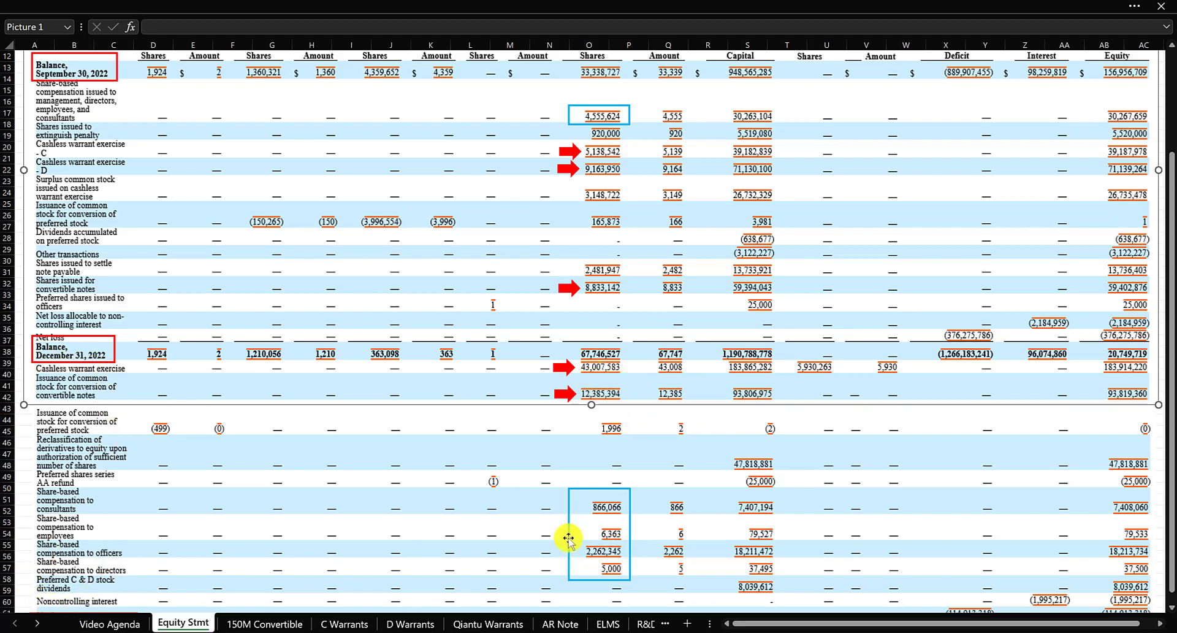
{"action": "left_click", "coordinate": [425, 623]}
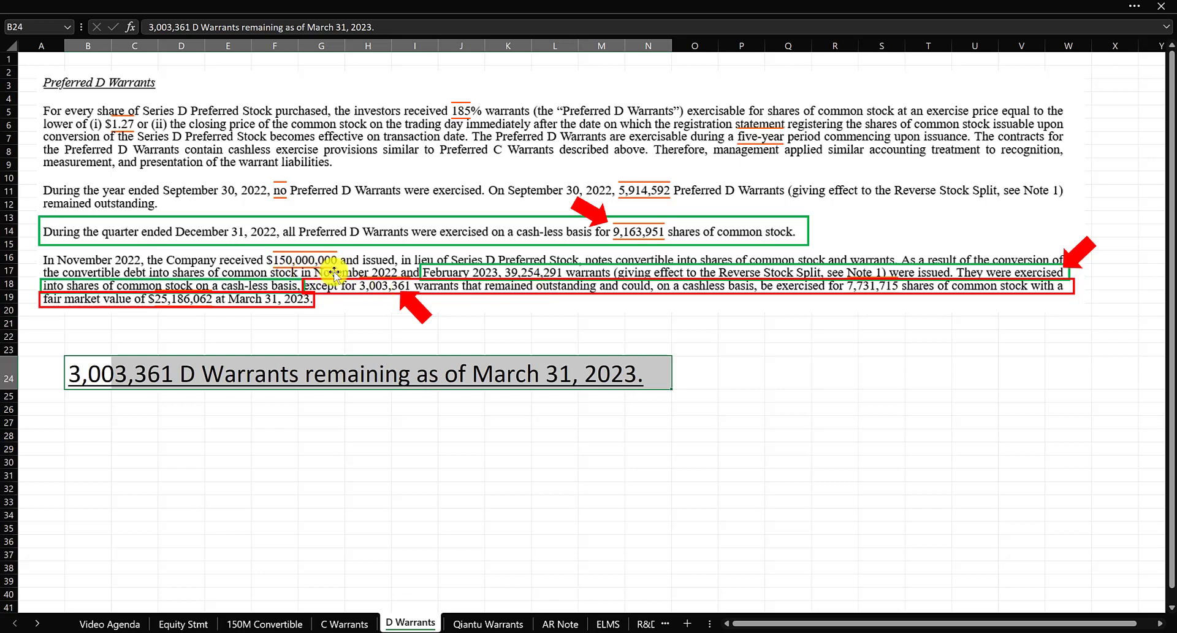
{"action": "left_click", "coordinate": [289, 422]}
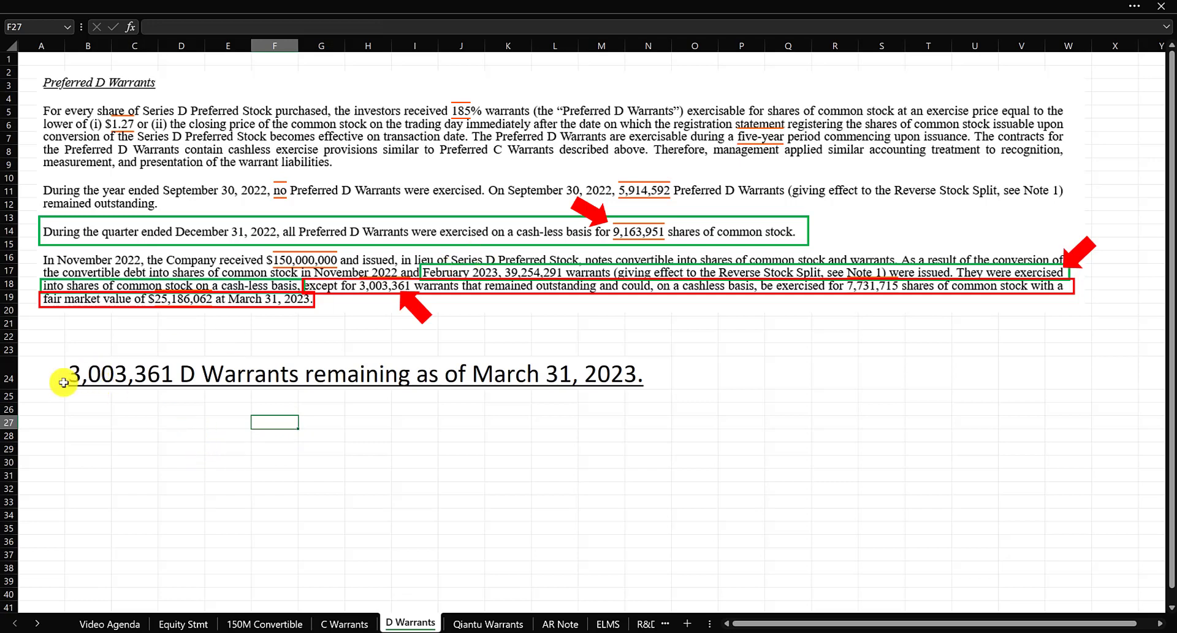
{"action": "double_click", "coordinate": [82, 374]}
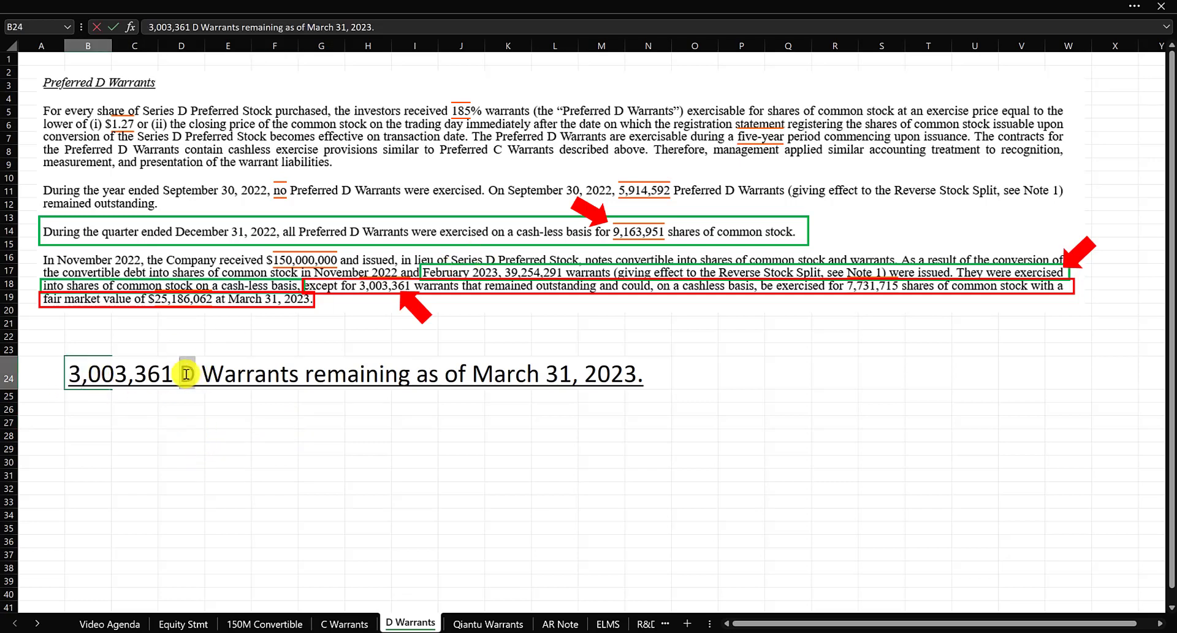
{"action": "key", "text": "BackSpace"}
{"action": "key", "text": "BackSpace"}
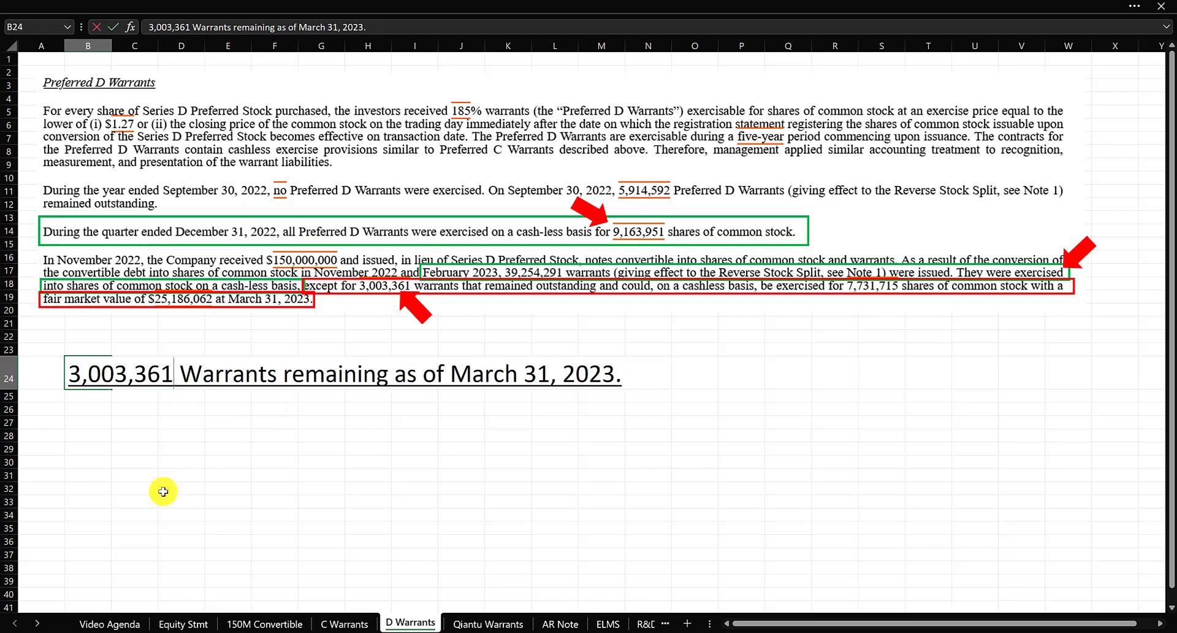
{"action": "left_click", "coordinate": [272, 453]}
{"action": "left_click", "coordinate": [399, 449]}
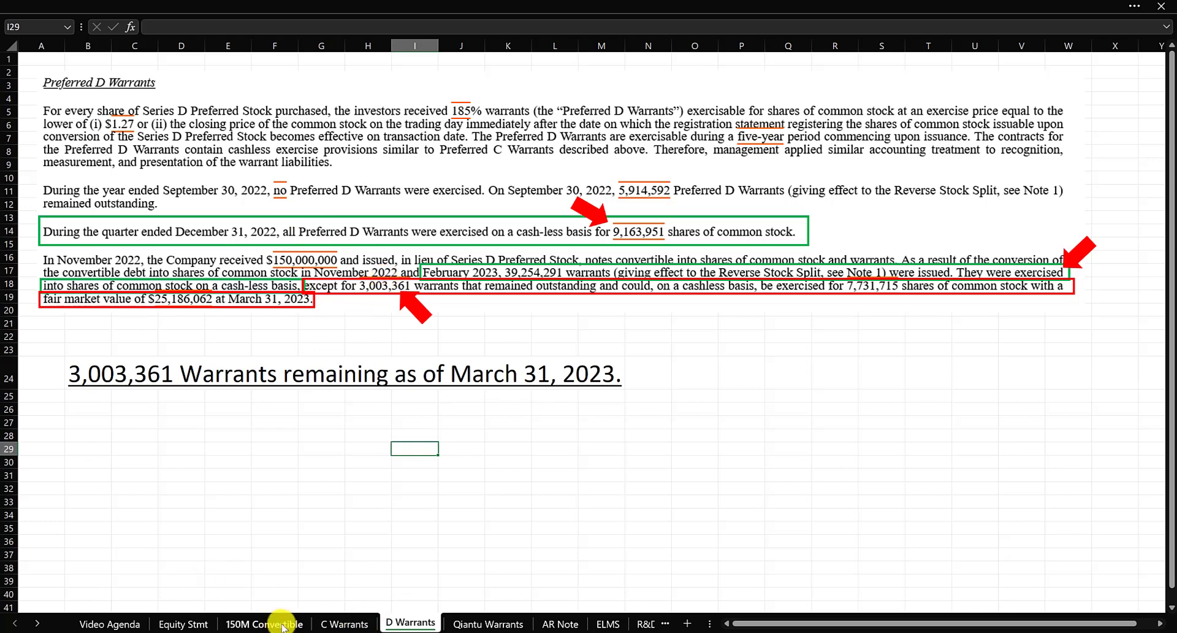
Step: Read the Qiantu Warrants sheet and compare its summary of remaining warrants with the one on the D Warrants sheet
{"action": "left_click", "coordinate": [488, 624]}
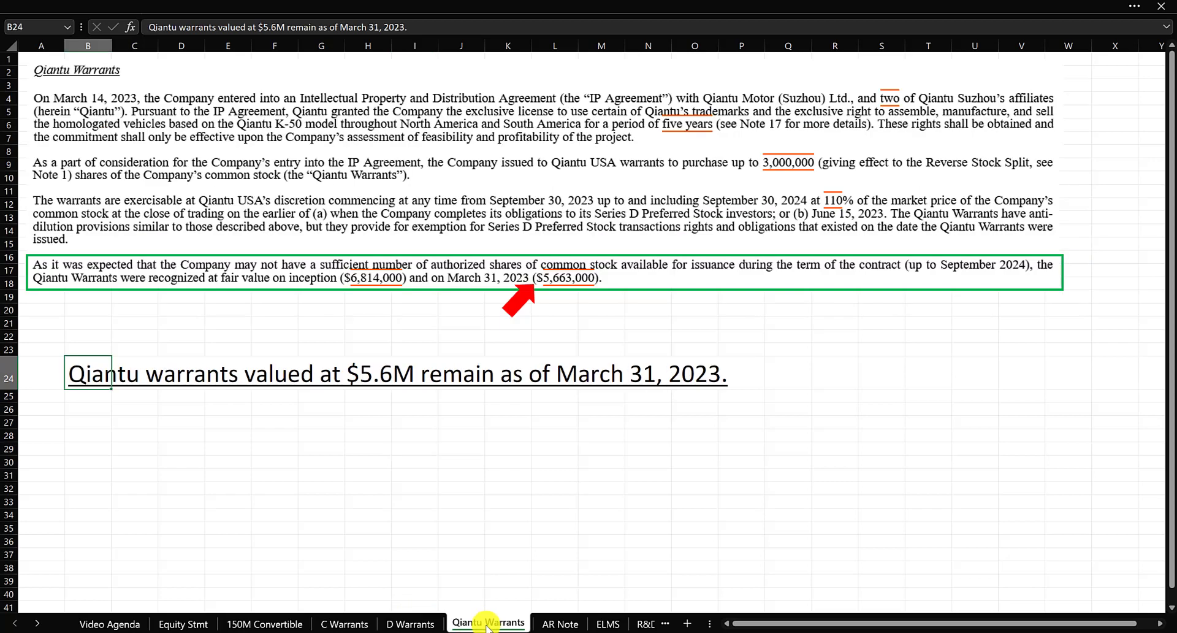
{"action": "left_click", "coordinate": [465, 549]}
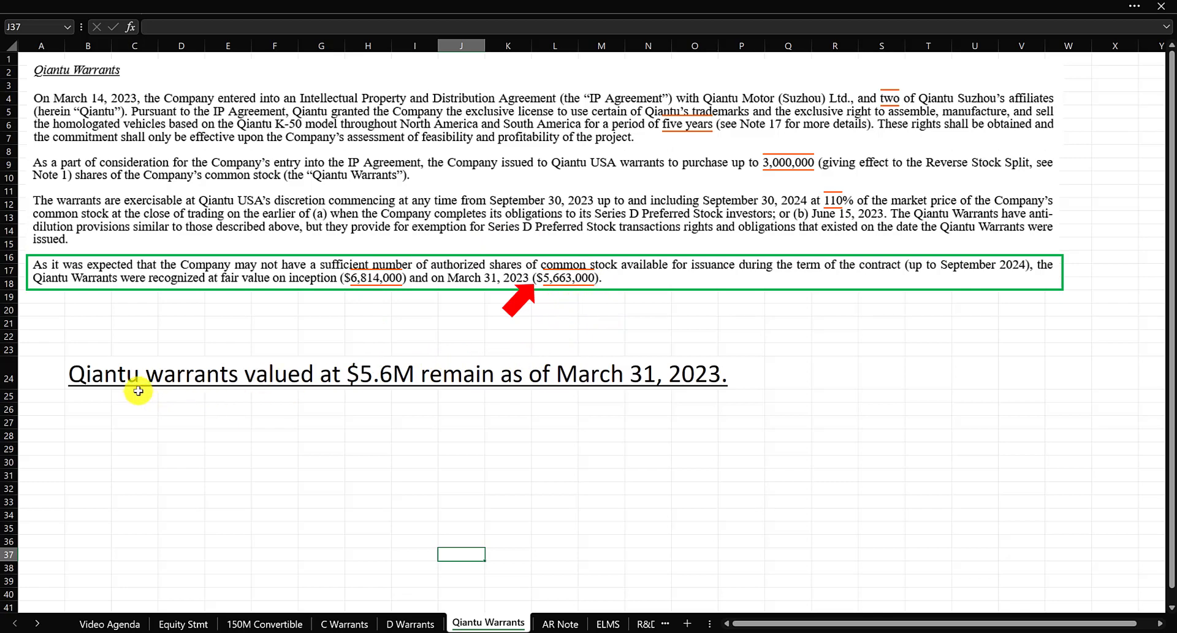
{"action": "left_click_drag", "start_coordinate": [94, 378], "coordinate": [726, 382]}
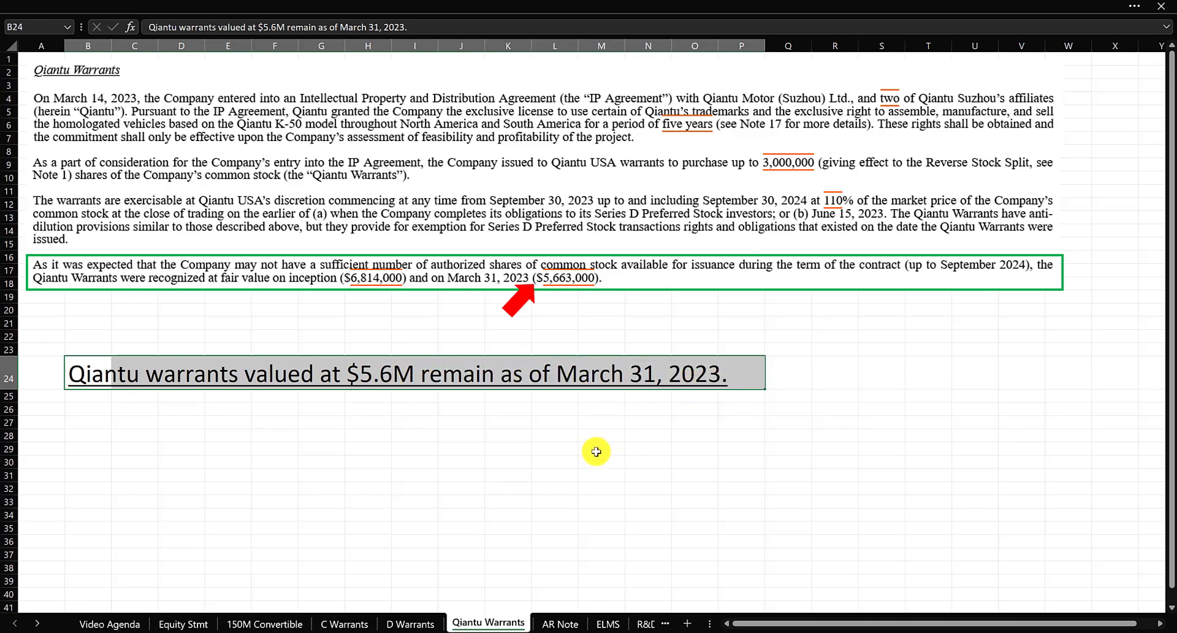
{"action": "left_click", "coordinate": [414, 624]}
{"action": "left_click_drag", "start_coordinate": [89, 372], "coordinate": [598, 371]}
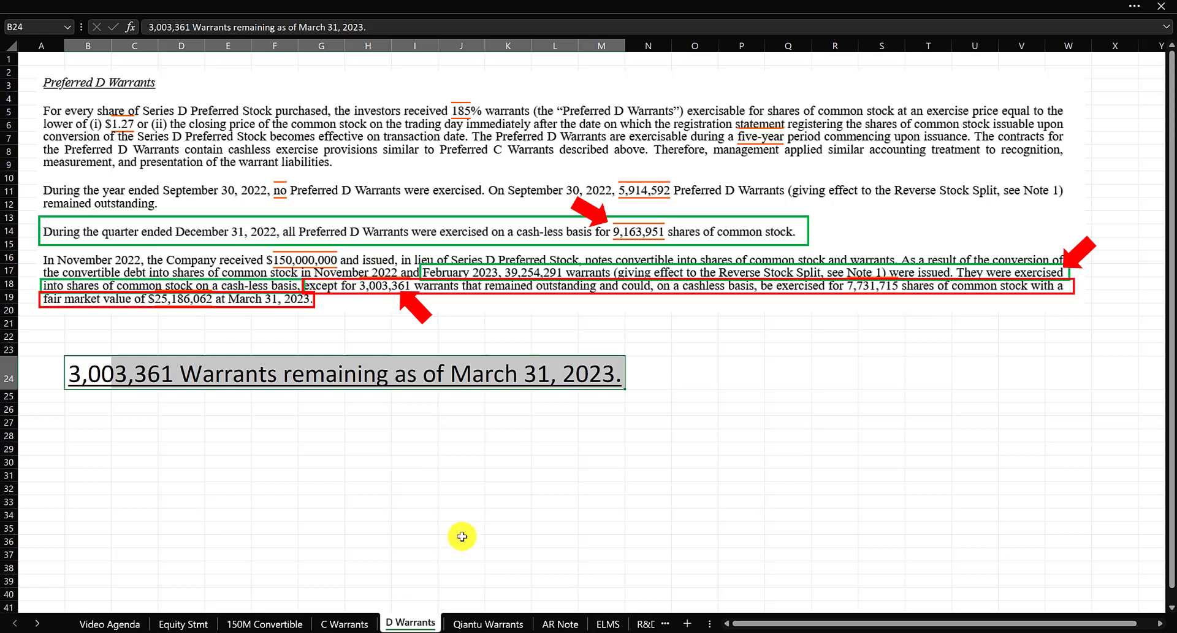
{"action": "left_click", "coordinate": [489, 624]}
{"action": "left_click", "coordinate": [503, 501]}
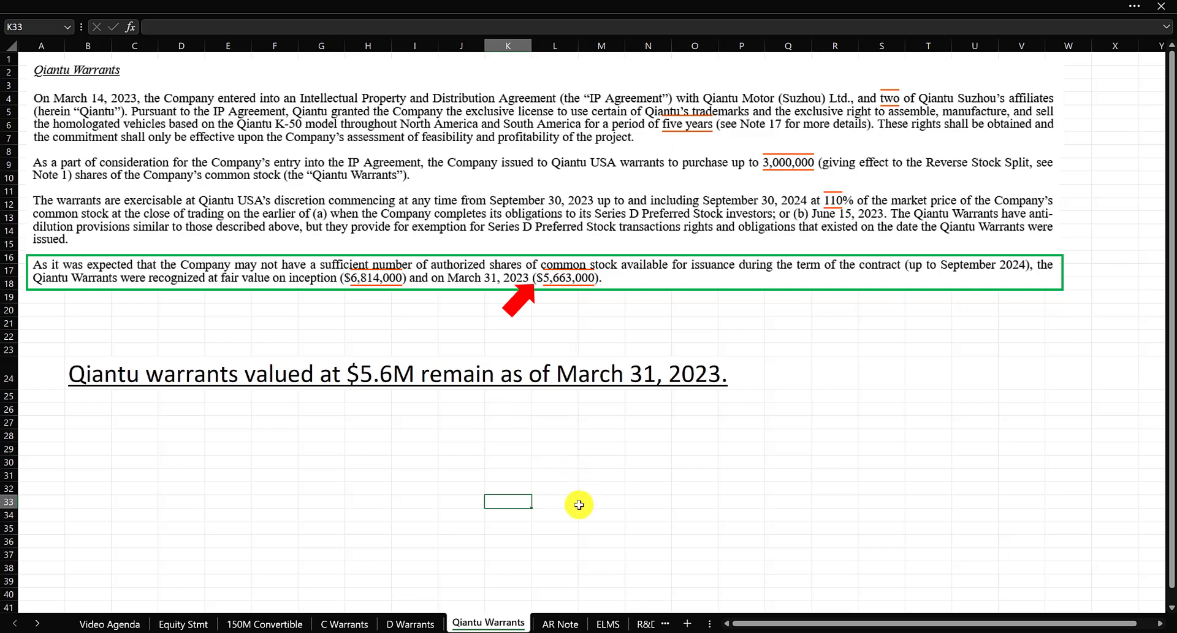
Step: Read the AR Note sheet and place a copy of the red arrow beside the common shares for "Shares issued to extinguish penalty" on Equity Stmt
{"action": "left_click", "coordinate": [556, 623]}
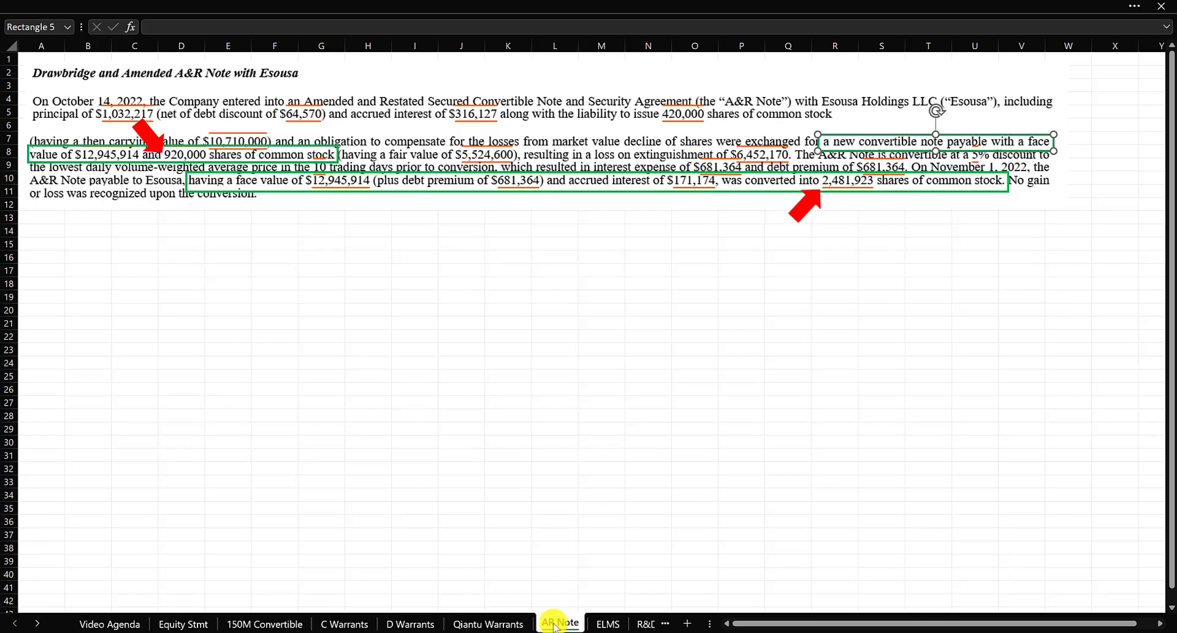
{"action": "left_click", "coordinate": [525, 488]}
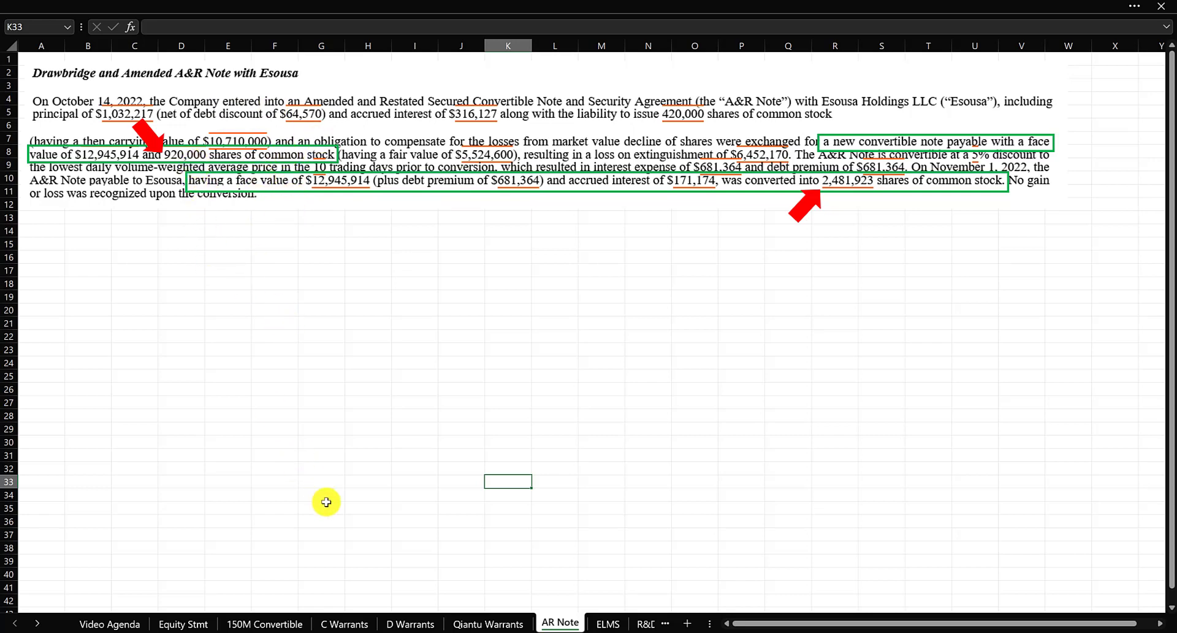
{"action": "left_click", "coordinate": [184, 623]}
{"action": "scroll", "coordinate": [536, 210], "scroll_direction": "up", "scroll_amount": 2}
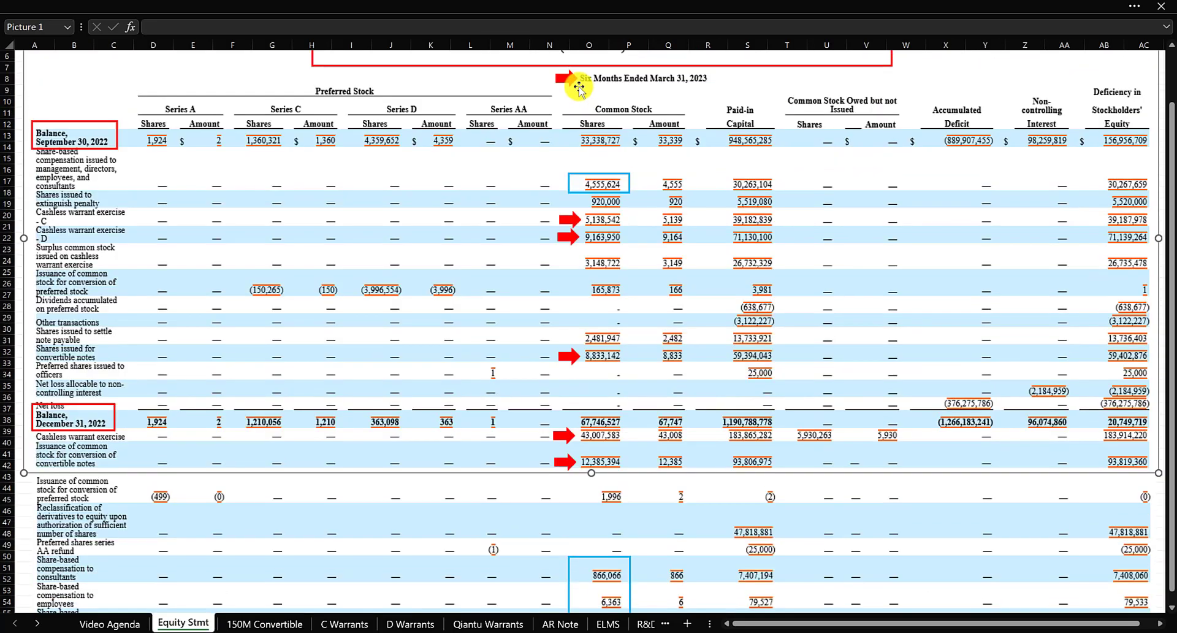
{"action": "left_click", "coordinate": [568, 79]}
{"action": "left_click_drag", "start_coordinate": [568, 79], "coordinate": [569, 203]}
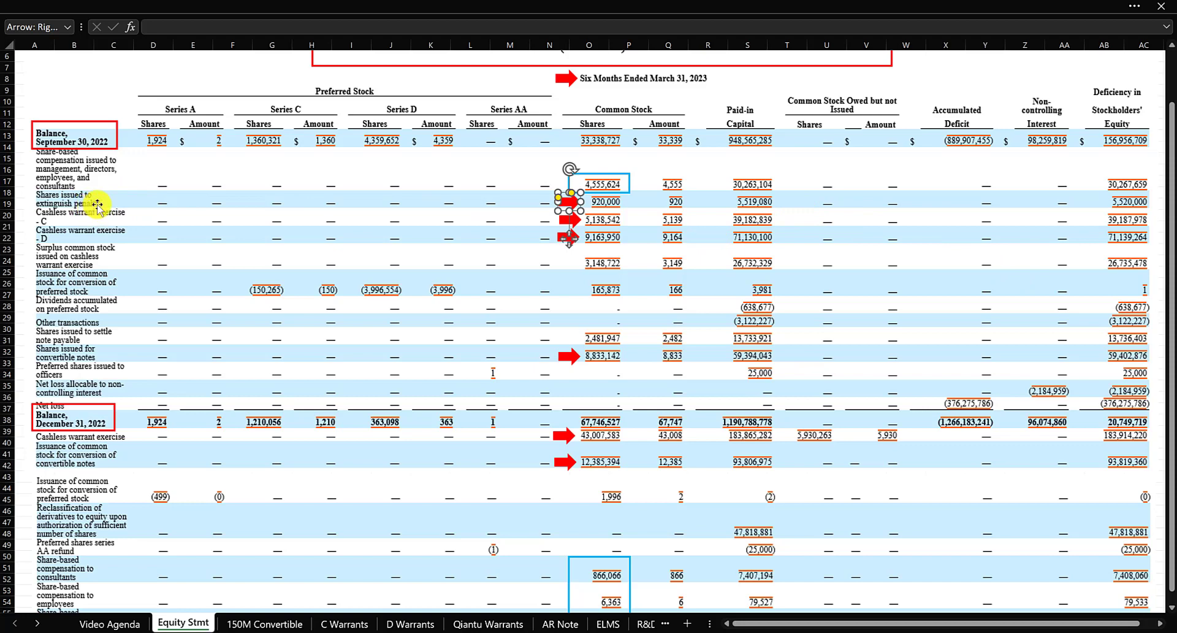
{"action": "left_click", "coordinate": [637, 212]}
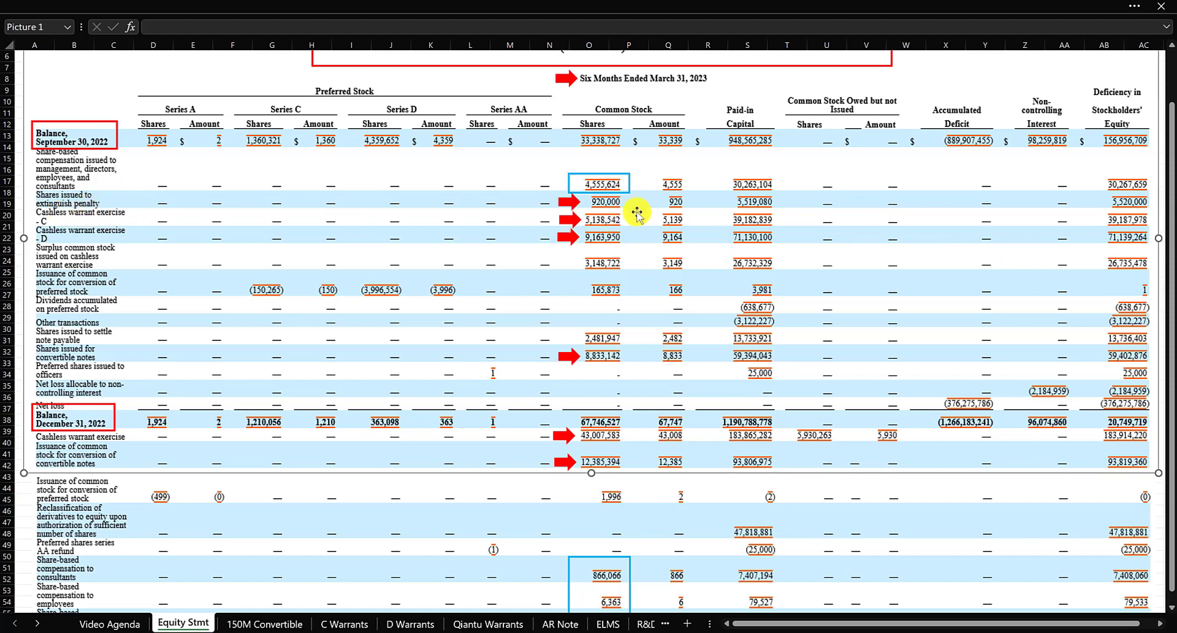
Step: Recheck the AR Note sheet and place a copy of the red arrow beside the common shares for "Shares issued to settle note payable" on Equity Stmt
{"action": "left_click", "coordinate": [559, 623]}
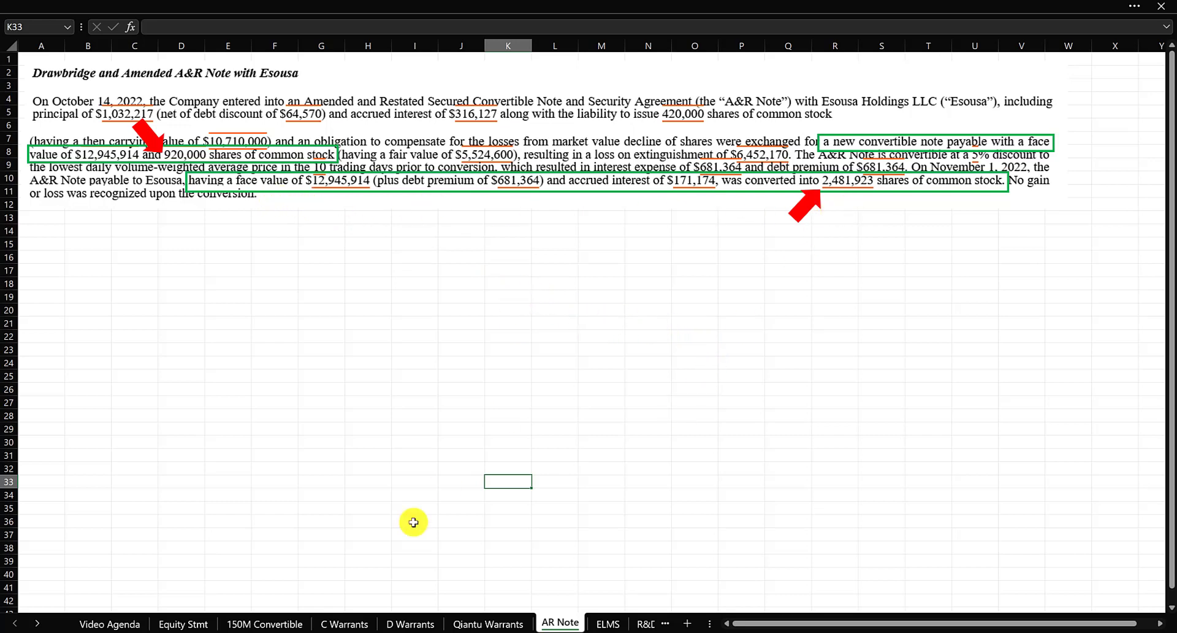
{"action": "left_click", "coordinate": [194, 625]}
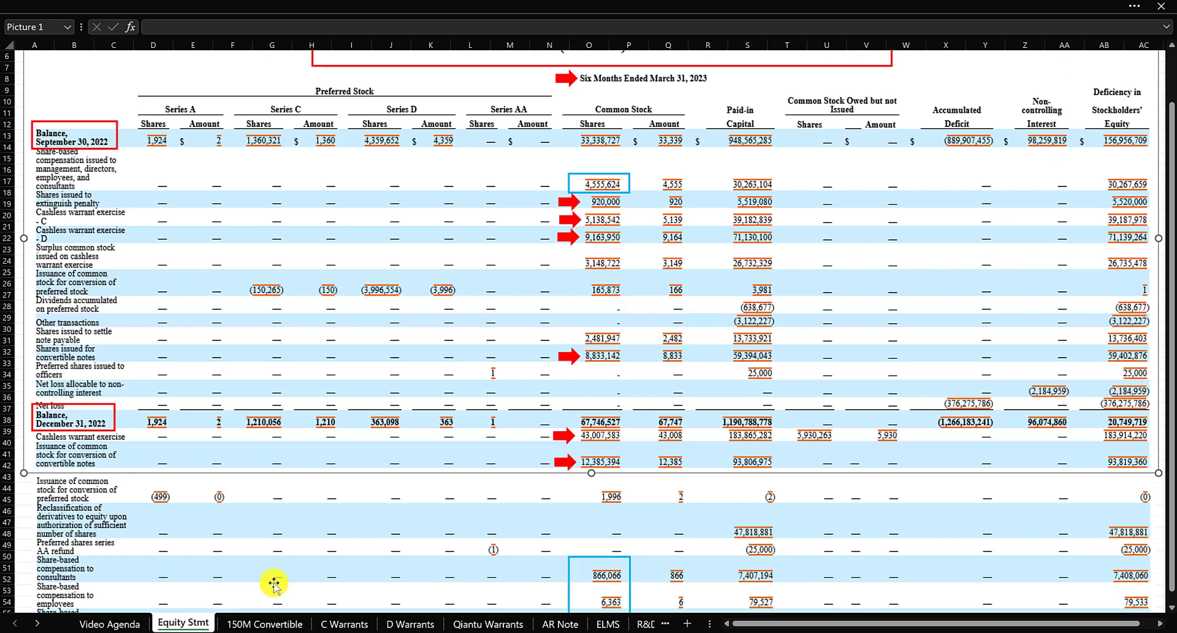
{"action": "left_click", "coordinate": [564, 81]}
{"action": "left_click_drag", "start_coordinate": [563, 80], "coordinate": [567, 336]}
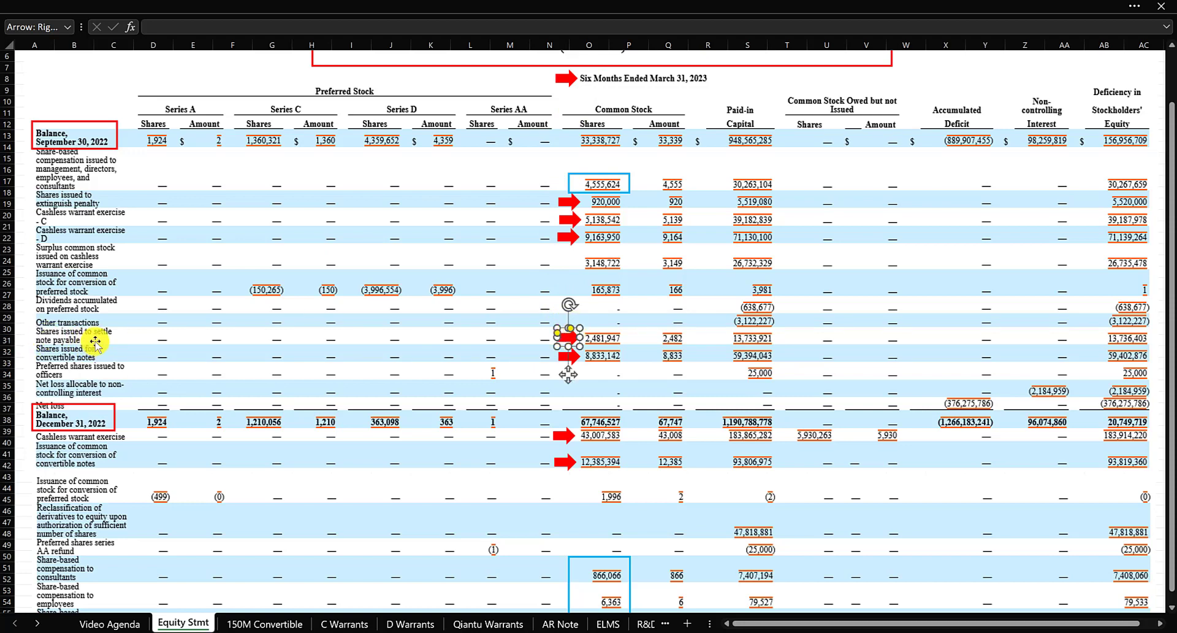
{"action": "left_click", "coordinate": [640, 338]}
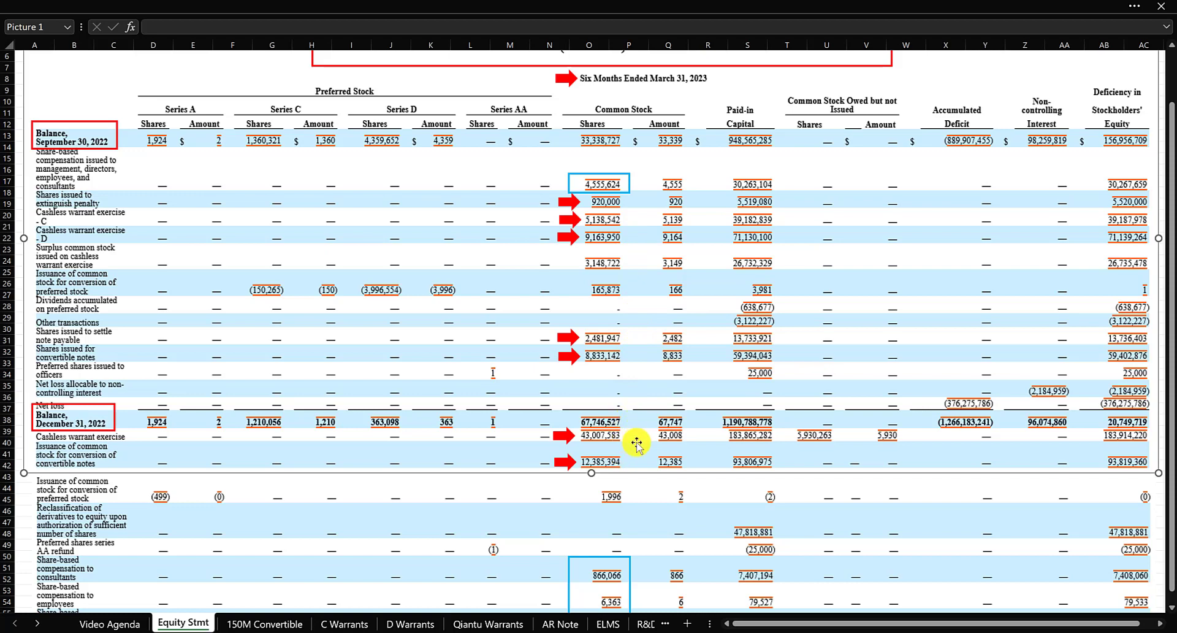
Step: Review the arrow-marked issuances and the boxed share-based compensation across the equity statement from September 30, 2022 to March 31, 2023
{"action": "scroll", "coordinate": [641, 426], "scroll_direction": "down", "scroll_amount": 3}
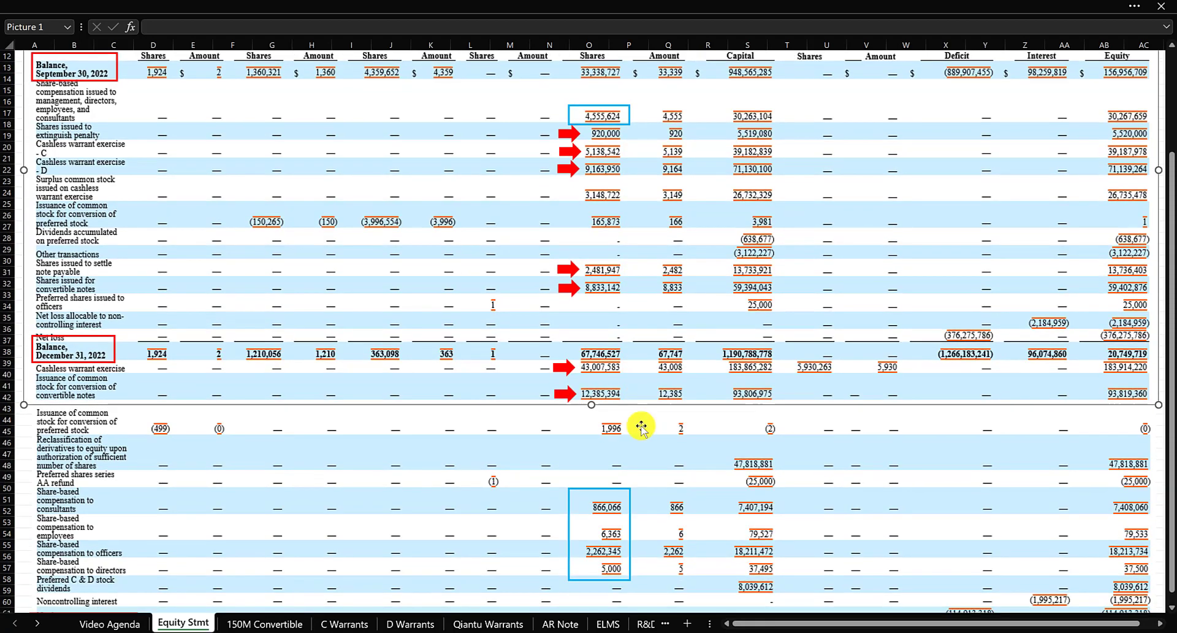
{"action": "scroll", "coordinate": [642, 426], "scroll_direction": "up", "scroll_amount": 2}
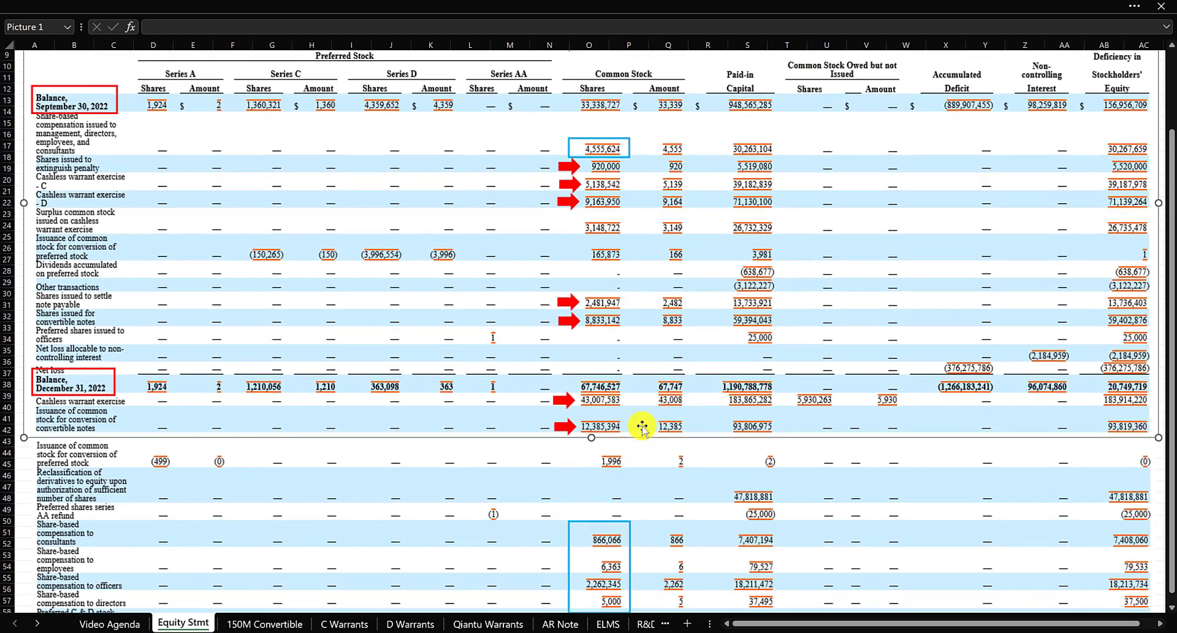
{"action": "scroll", "coordinate": [642, 426], "scroll_direction": "up", "scroll_amount": 1}
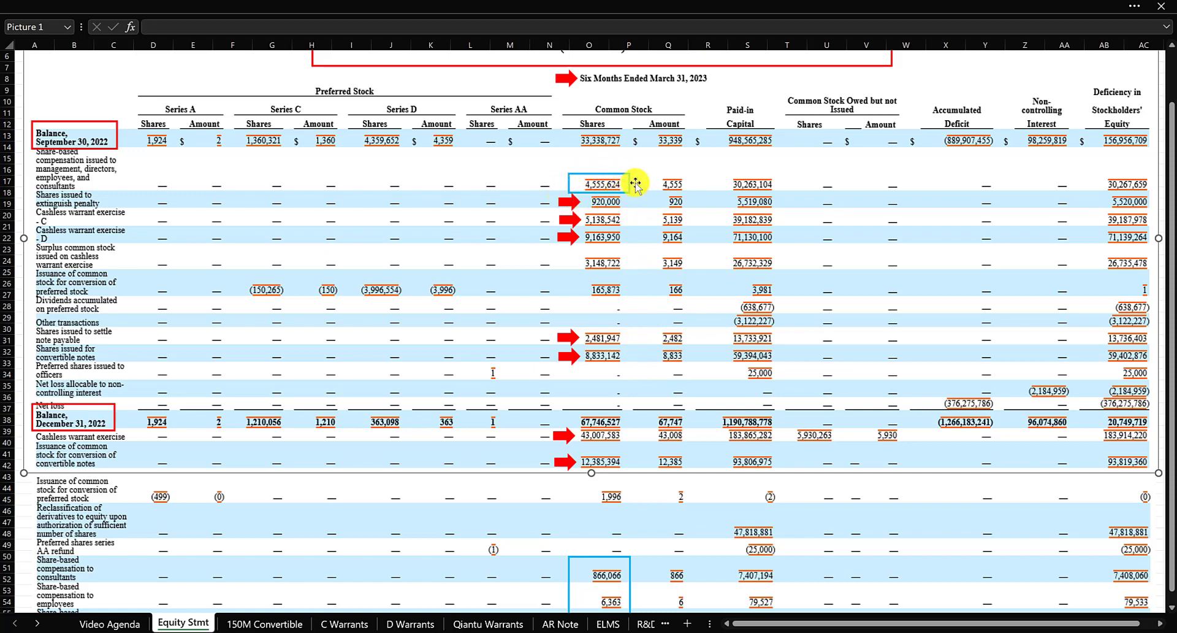
{"action": "scroll", "coordinate": [632, 191], "scroll_direction": "down", "scroll_amount": 3}
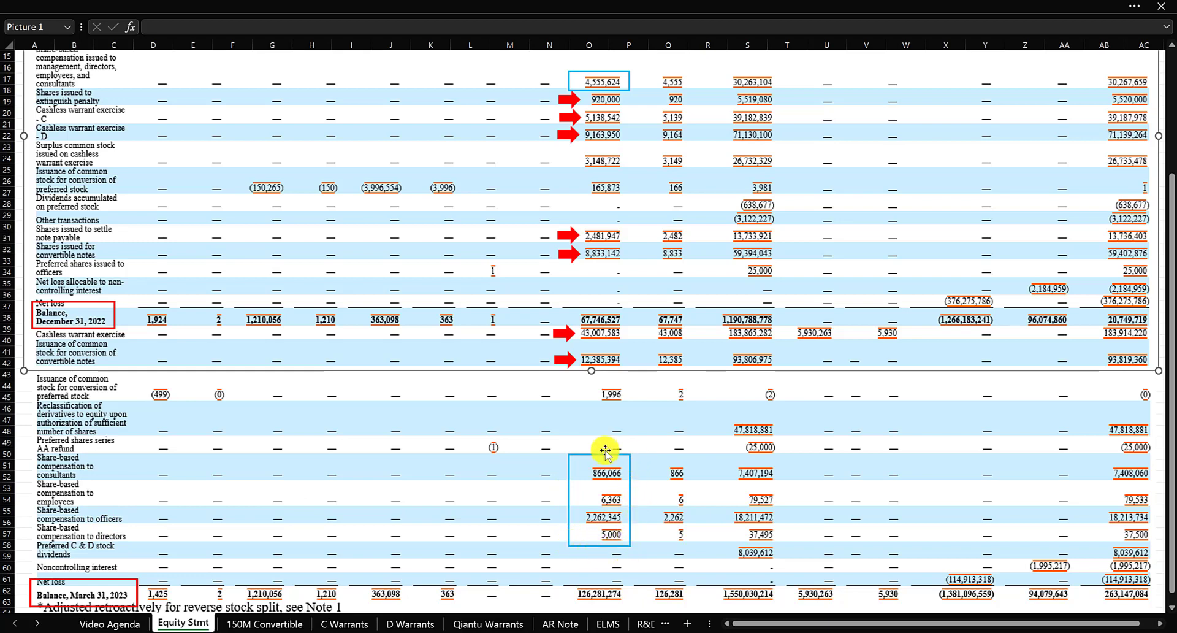
{"action": "scroll", "coordinate": [587, 416], "scroll_direction": "up", "scroll_amount": 1}
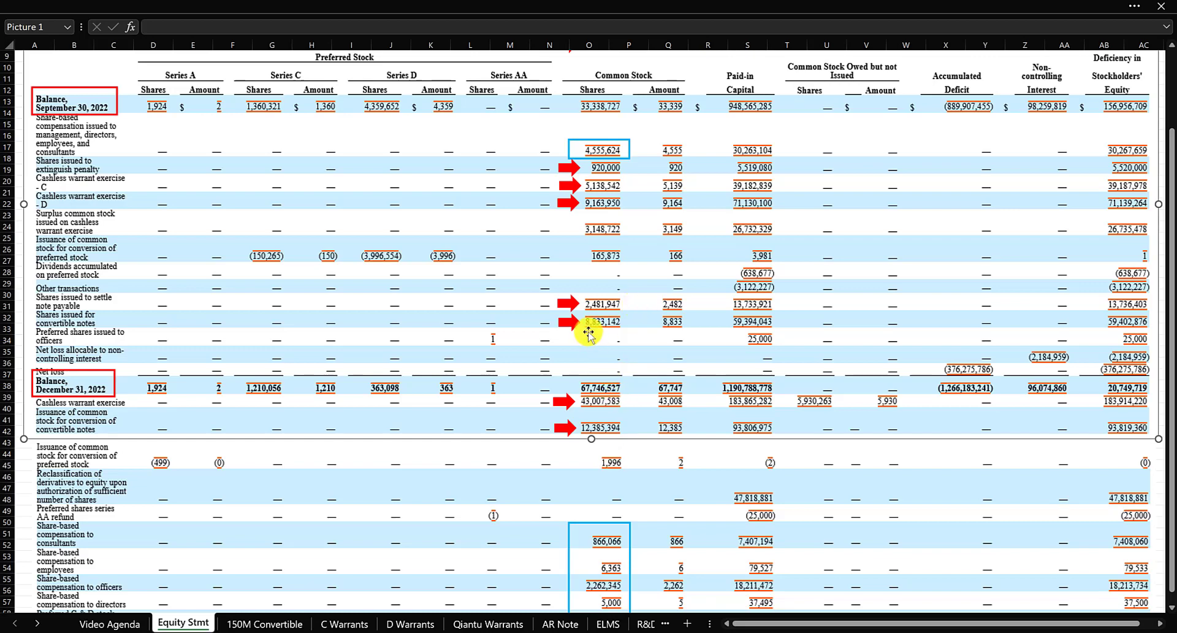
{"action": "scroll", "coordinate": [589, 408], "scroll_direction": "down", "scroll_amount": 1}
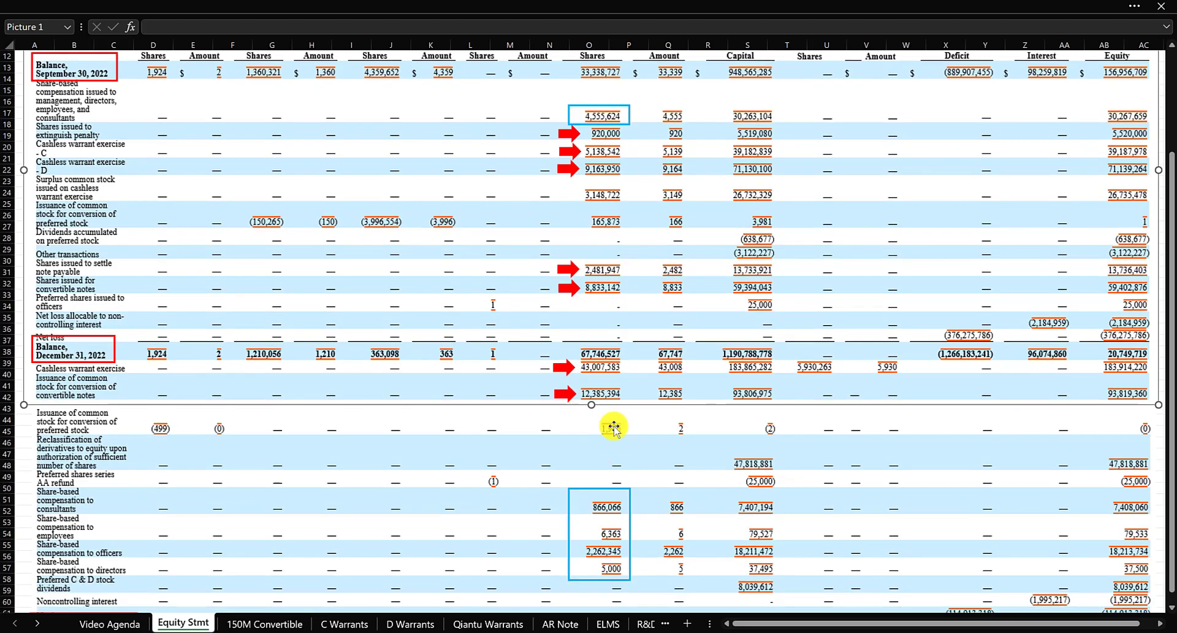
Step: Recheck the arrow-marked common share issuances around the September 30 and December 31, 2022 balances on Equity Stmt
{"action": "scroll", "coordinate": [618, 427], "scroll_direction": "down", "scroll_amount": 2}
{"action": "scroll", "coordinate": [610, 448], "scroll_direction": "up", "scroll_amount": 3}
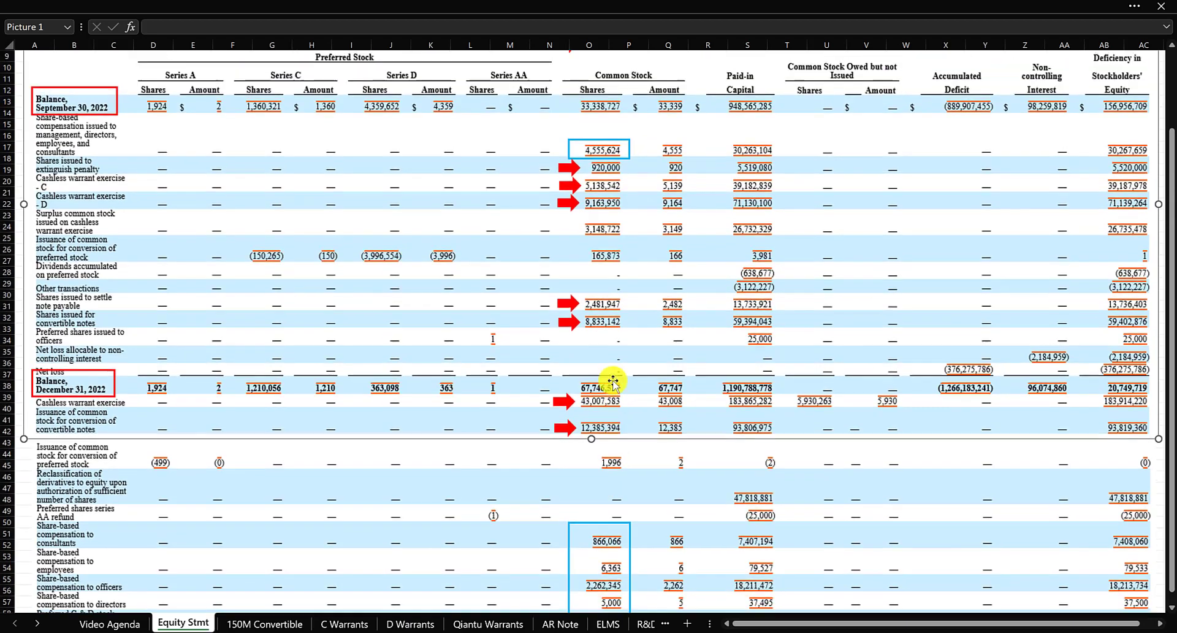
{"action": "scroll", "coordinate": [617, 257], "scroll_direction": "up", "scroll_amount": 1}
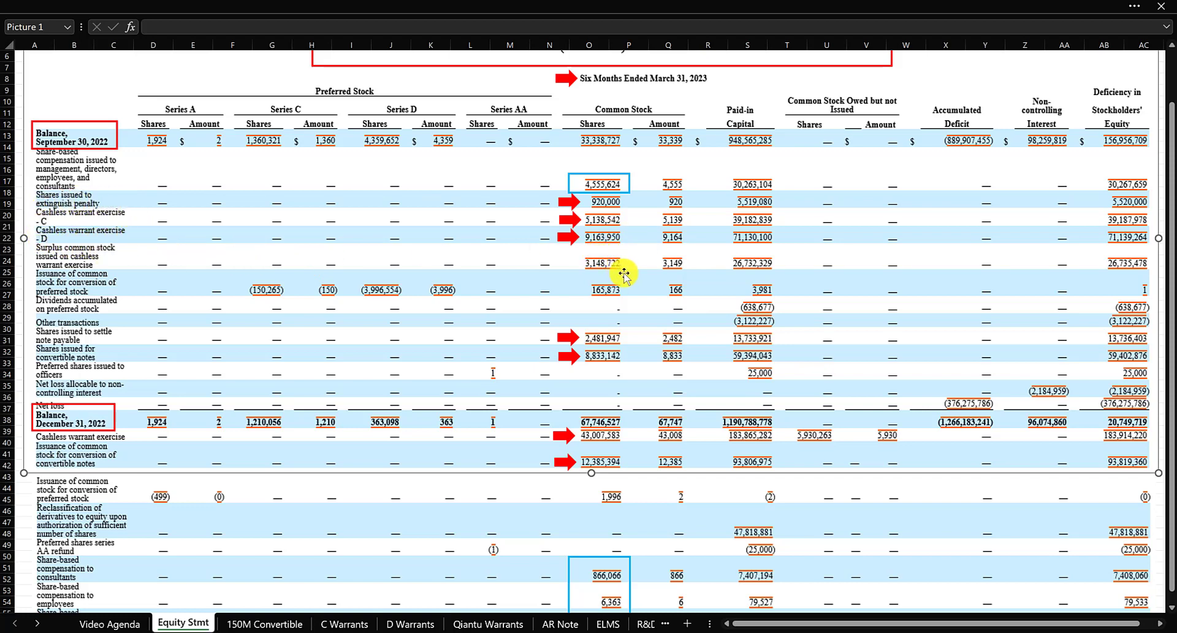
{"action": "scroll", "coordinate": [611, 306], "scroll_direction": "down", "scroll_amount": 1}
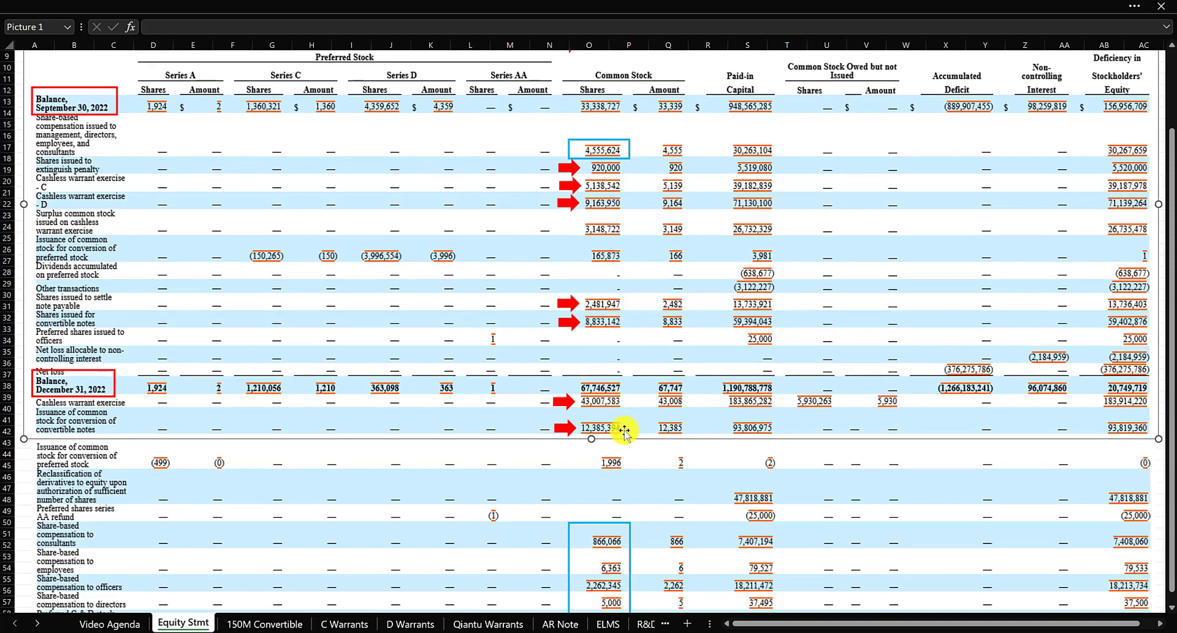
{"action": "scroll", "coordinate": [637, 322], "scroll_direction": "up", "scroll_amount": 1}
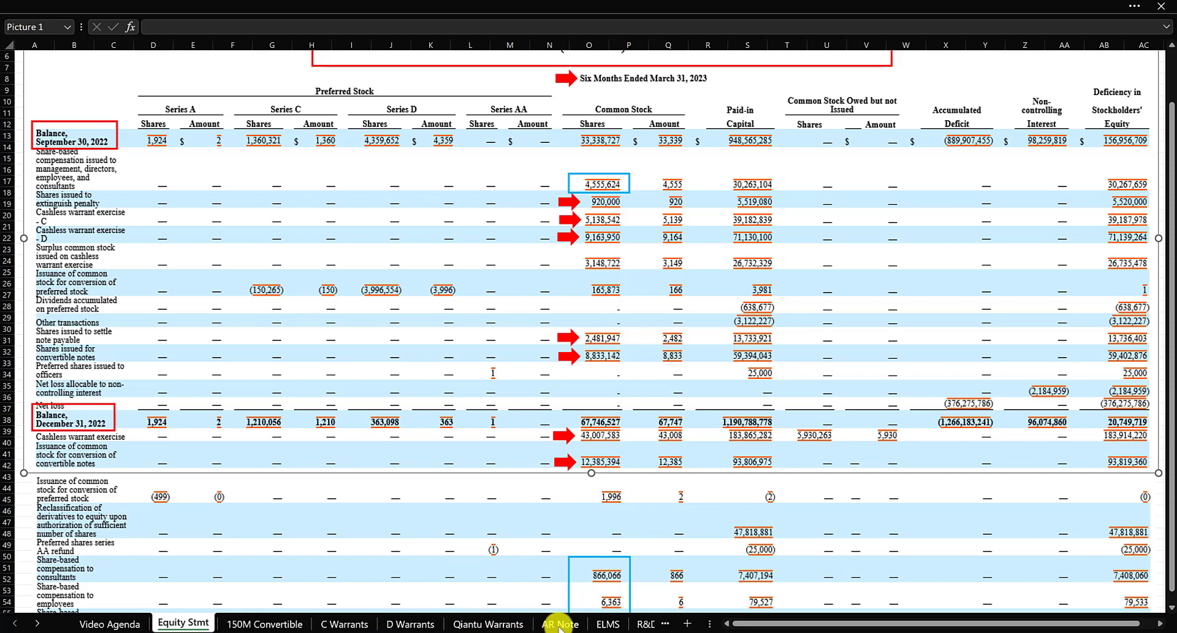
Step: Read the ELMS sheet's notes on the asset purchase, the purchase price allocation by asset category, and goodwill and intangible assets
{"action": "left_click", "coordinate": [608, 623]}
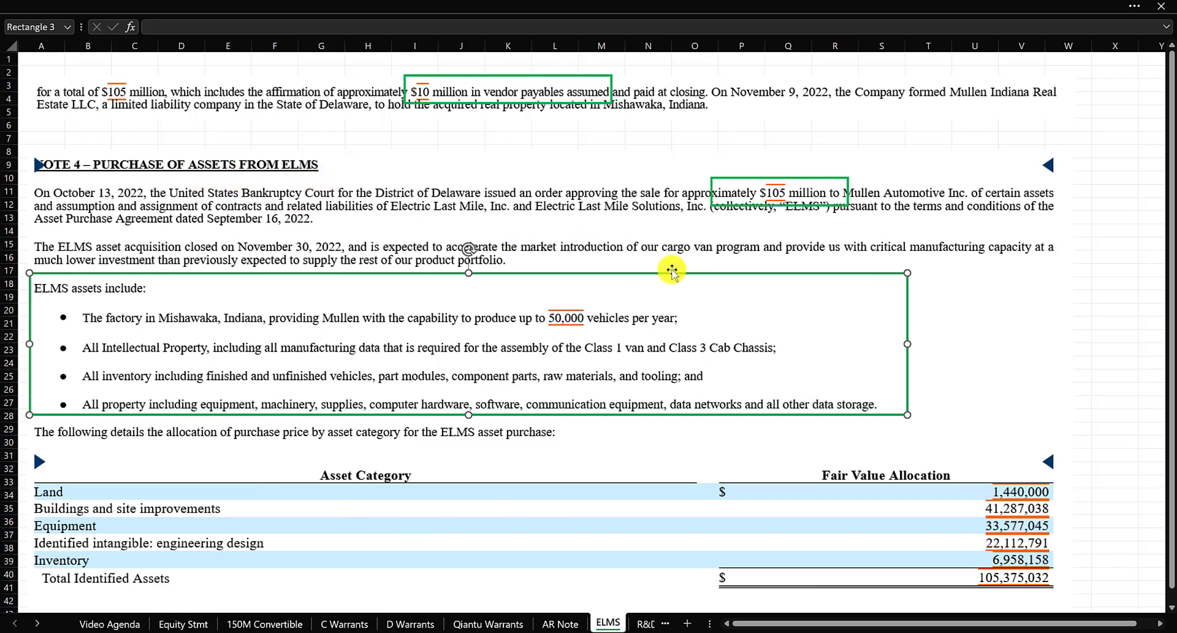
{"action": "scroll", "coordinate": [672, 271], "scroll_direction": "down", "scroll_amount": 3}
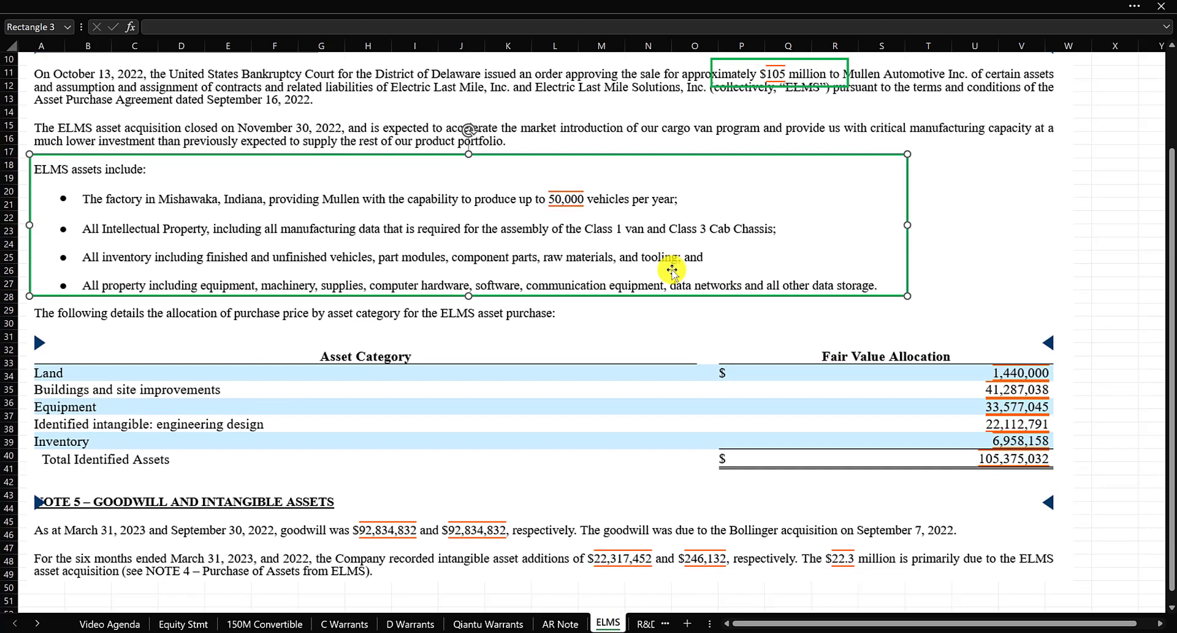
{"action": "scroll", "coordinate": [672, 276], "scroll_direction": "down", "scroll_amount": 1}
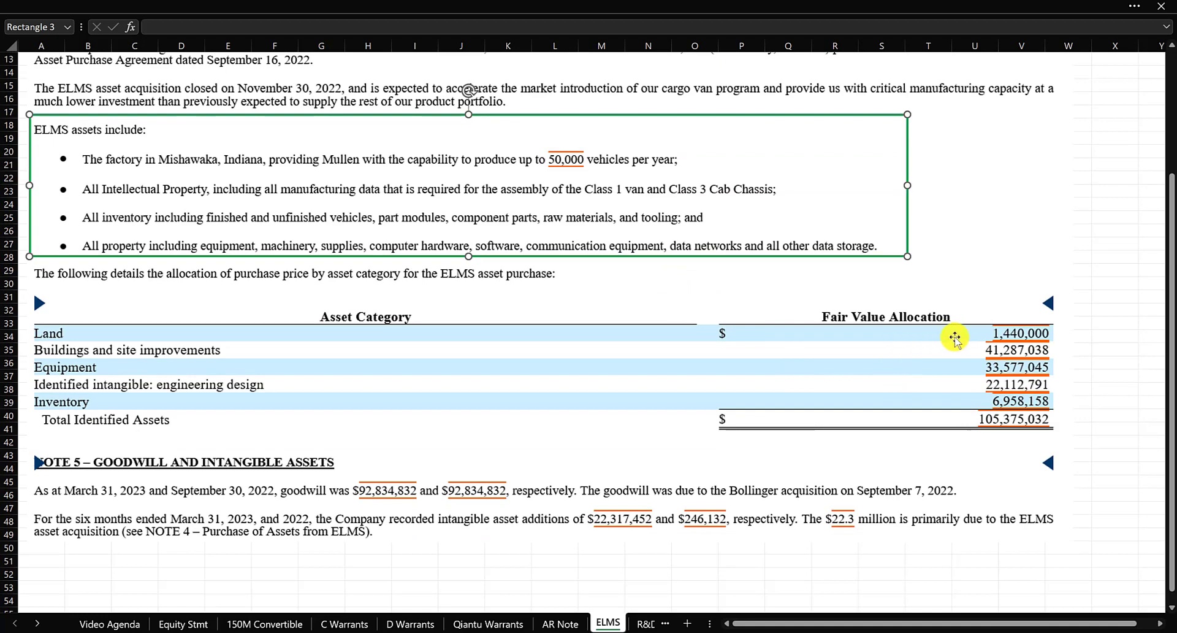